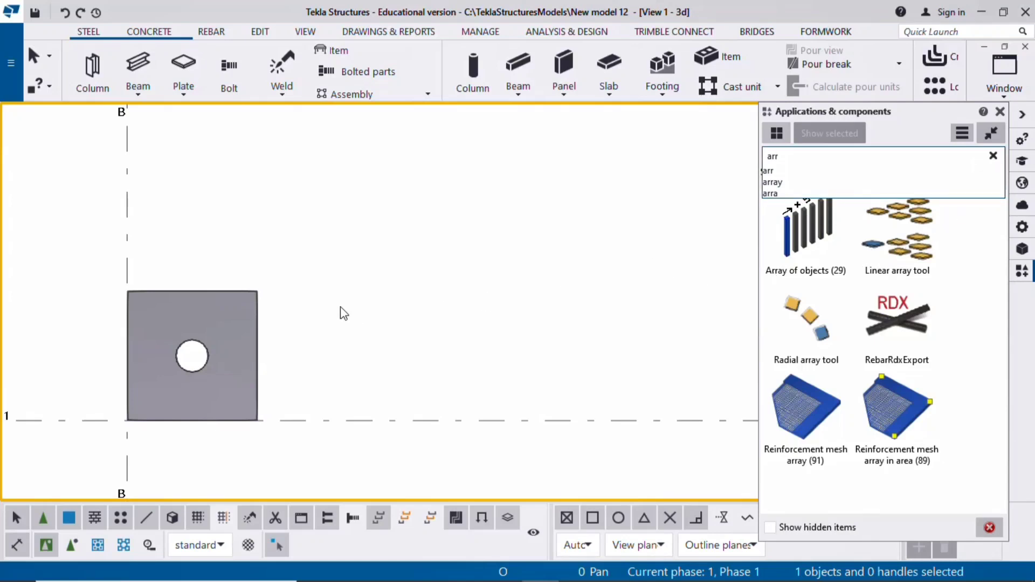
- Examine the dimensions of the square plate with the central hole at grid B/1
{"action": "left_click", "coordinate": [251, 313]}
{"action": "left_click", "coordinate": [224, 290]}
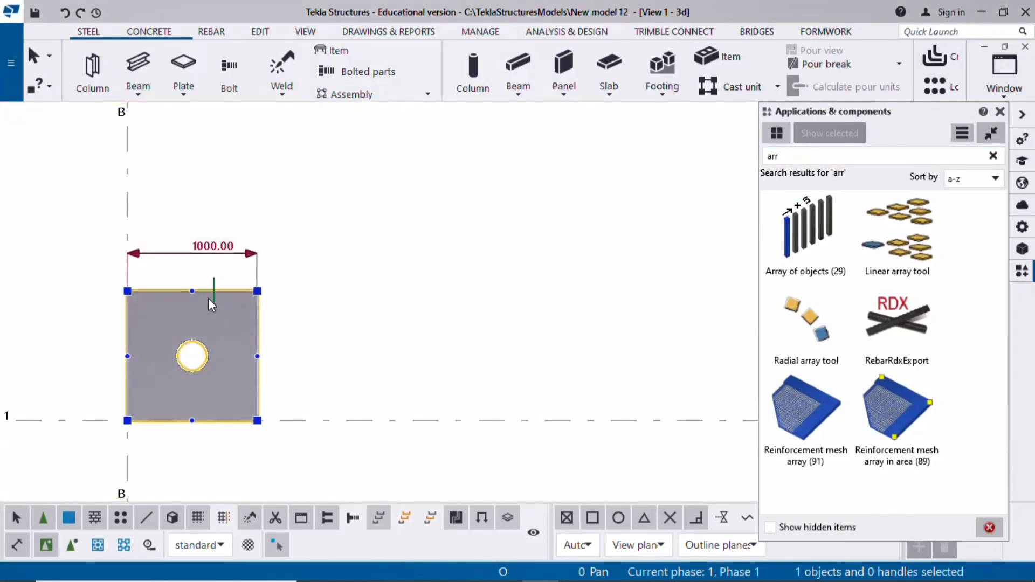
{"action": "scroll", "coordinate": [192, 356], "scroll_direction": "up", "scroll_amount": 3}
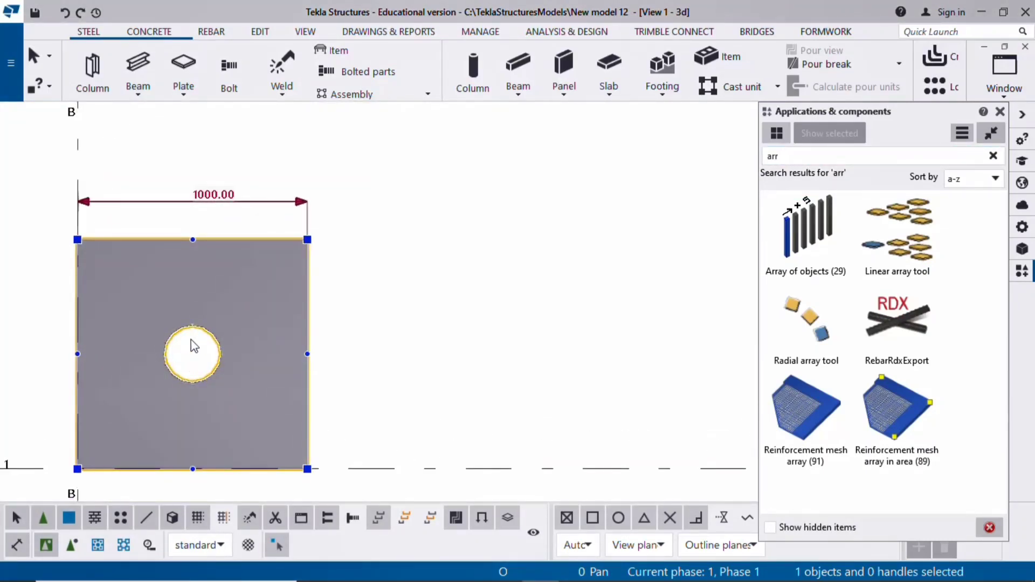
{"action": "scroll", "coordinate": [210, 342], "scroll_direction": "down", "scroll_amount": 2}
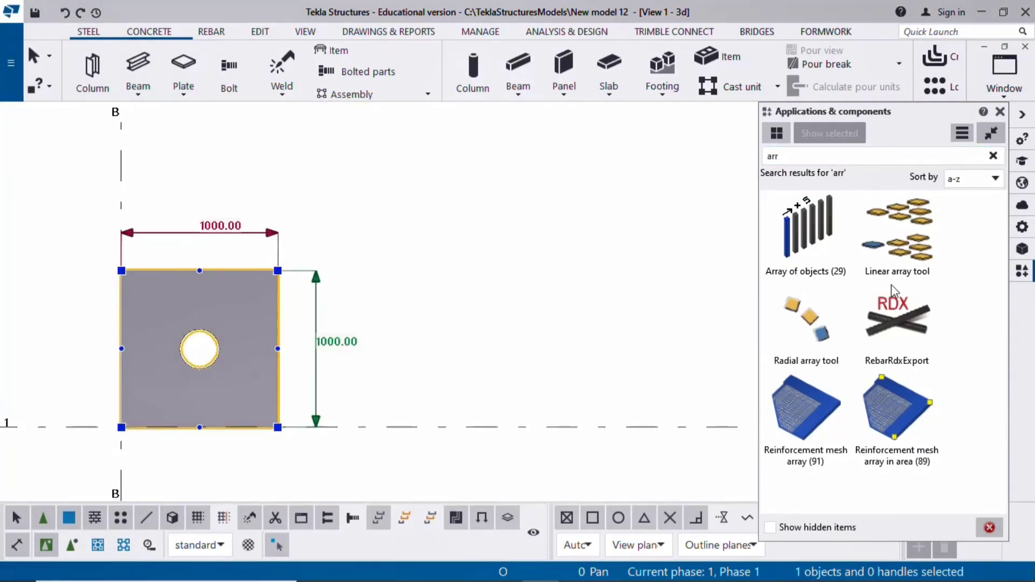
{"action": "scroll", "coordinate": [519, 237], "scroll_direction": "down", "scroll_amount": 2}
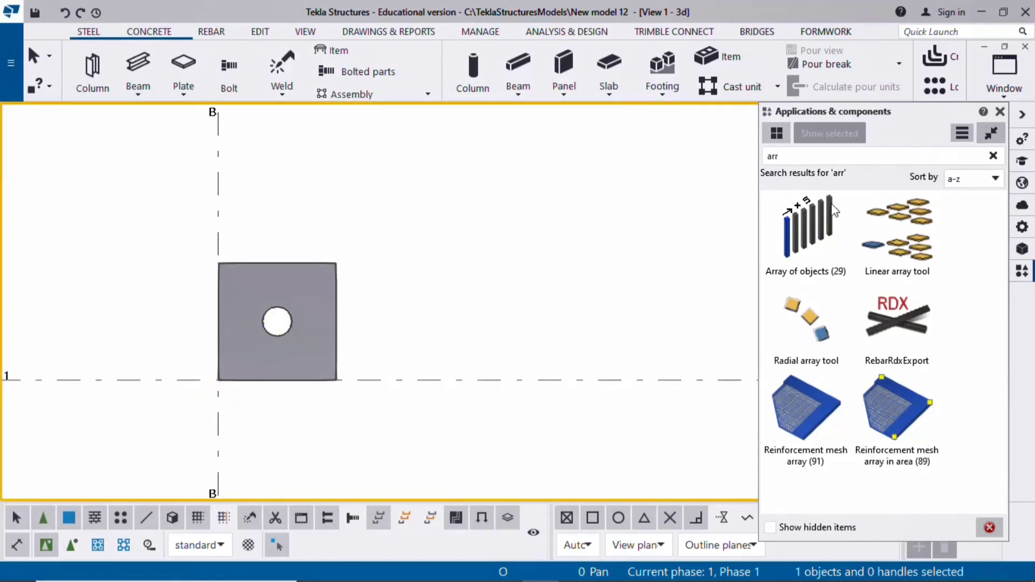
- Array the square plate with the Linear array tool, using grid intersection B/1 as origin and the plate's edges as X and Y directions
{"action": "left_click", "coordinate": [915, 227]}
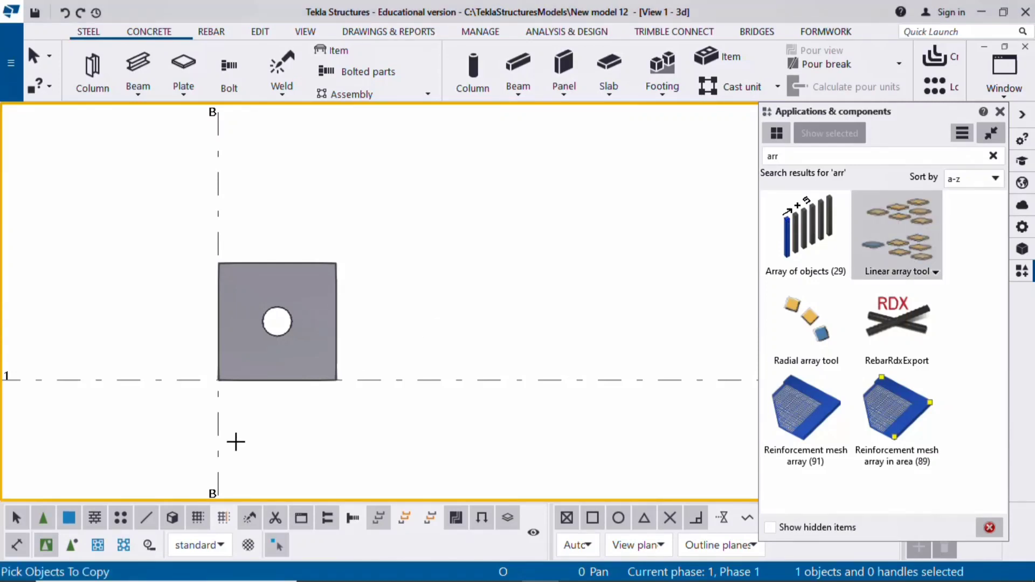
{"action": "left_click", "coordinate": [338, 304]}
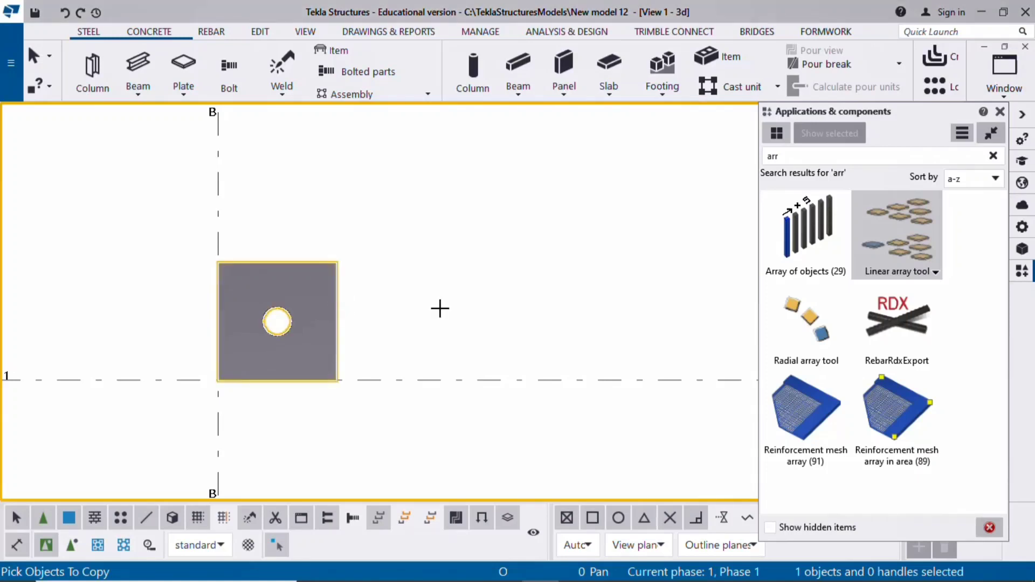
{"action": "middle_click", "coordinate": [471, 304]}
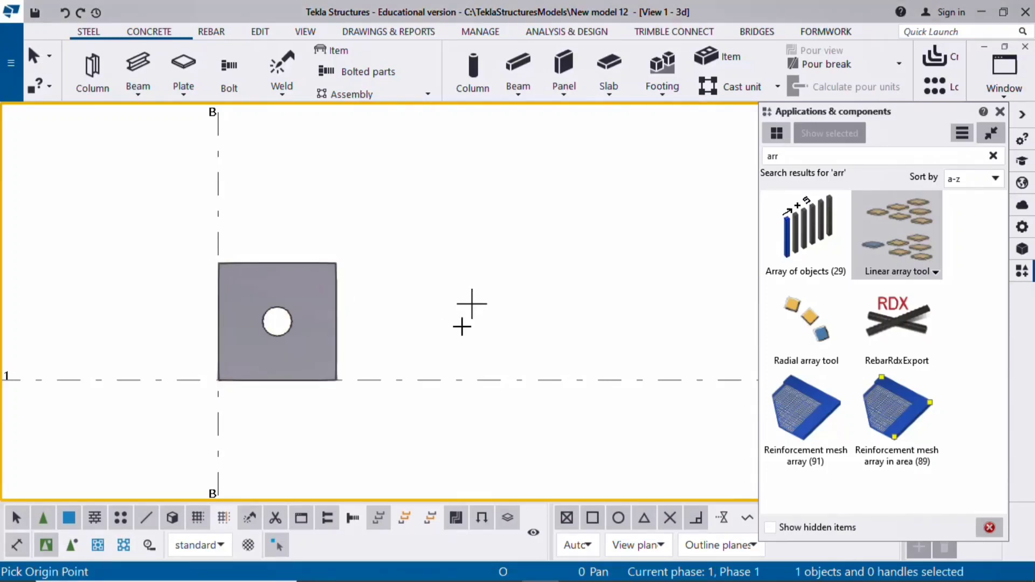
{"action": "left_click", "coordinate": [221, 384]}
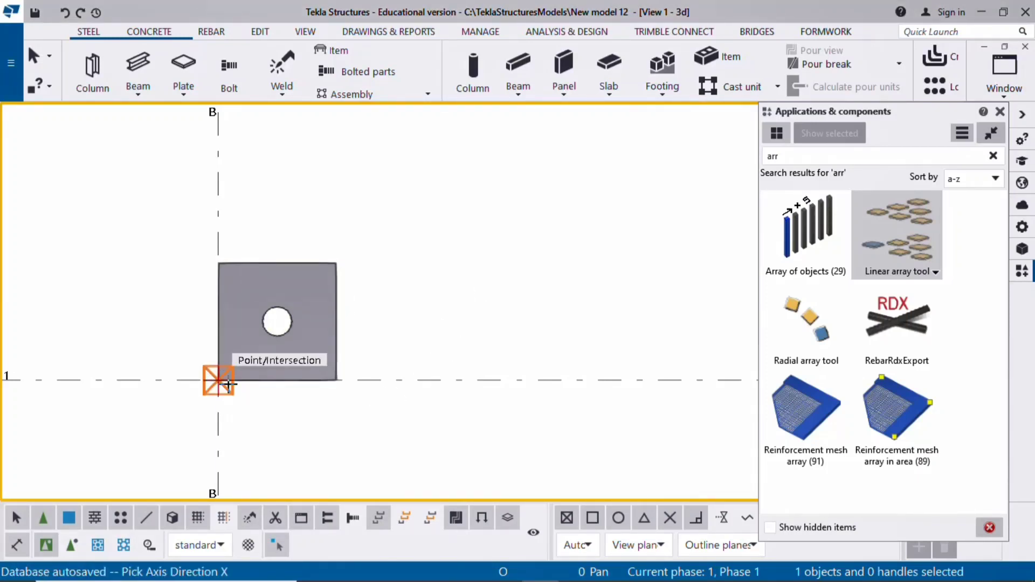
{"action": "left_click", "coordinate": [324, 392]}
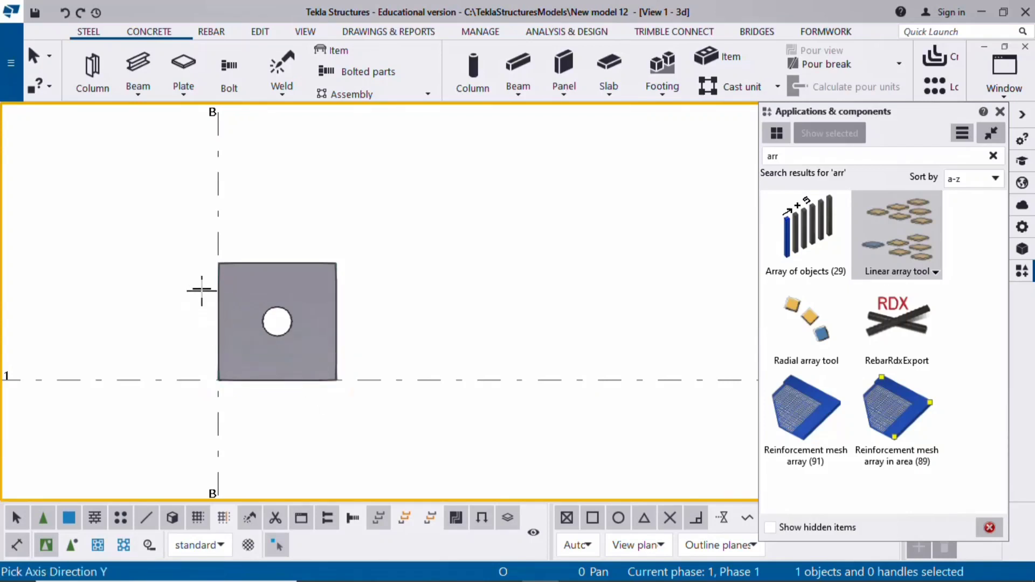
{"action": "left_click", "coordinate": [220, 262]}
{"action": "right_click", "coordinate": [327, 199]}
{"action": "left_click", "coordinate": [359, 213]}
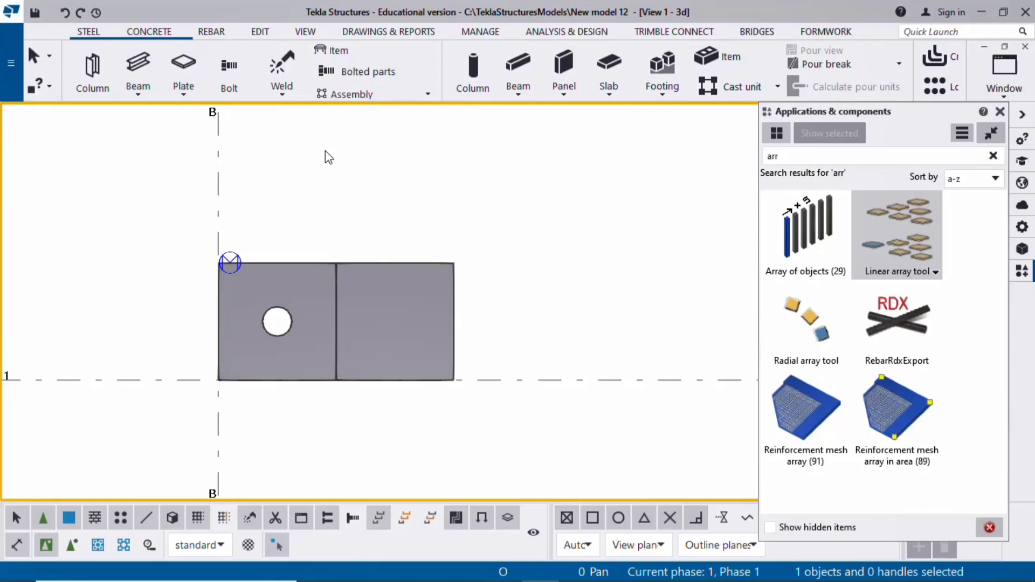
- Set the linear array's number of copies in the X direction to 5 and modify the array
{"action": "double_click", "coordinate": [451, 297]}
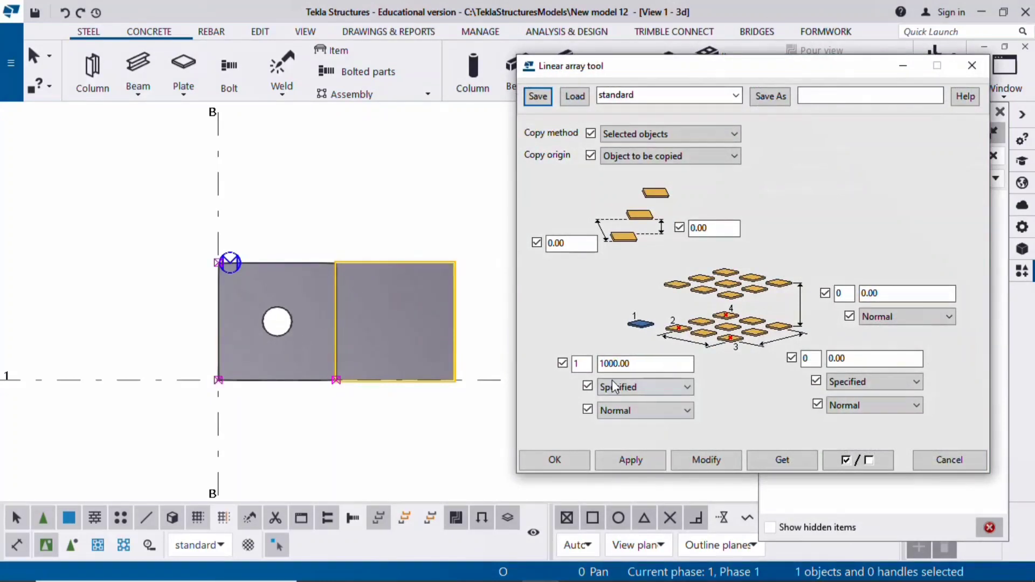
{"action": "middle_click_drag", "start_coordinate": [389, 398], "coordinate": [362, 380]}
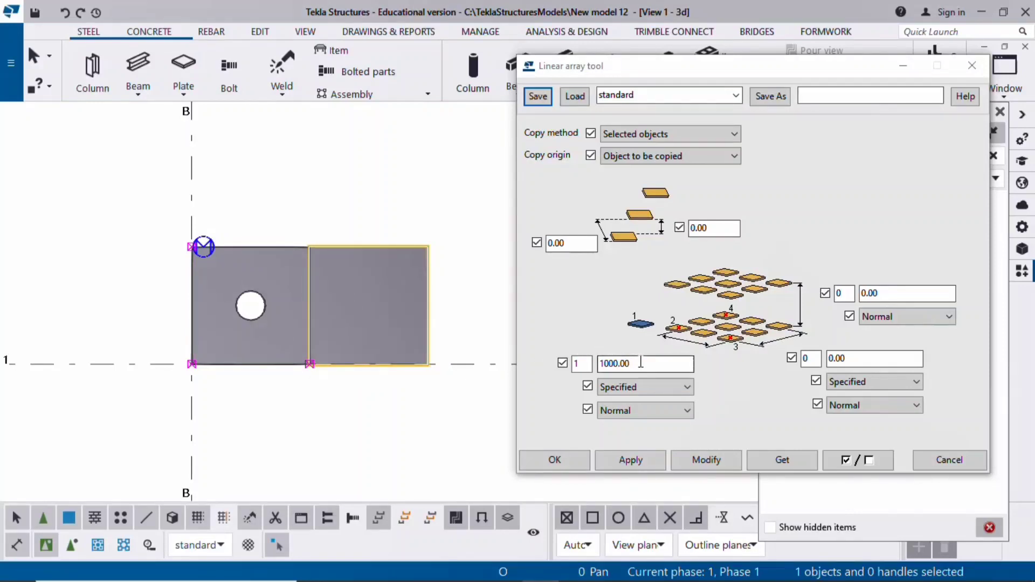
{"action": "double_click", "coordinate": [578, 363]}
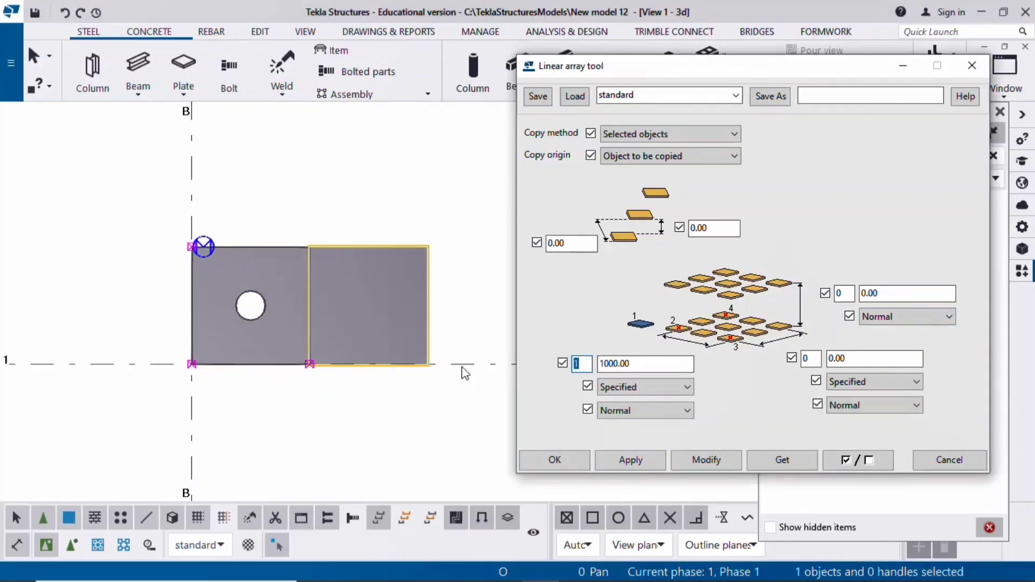
{"action": "type", "text": "5"}
{"action": "left_click", "coordinate": [683, 460]}
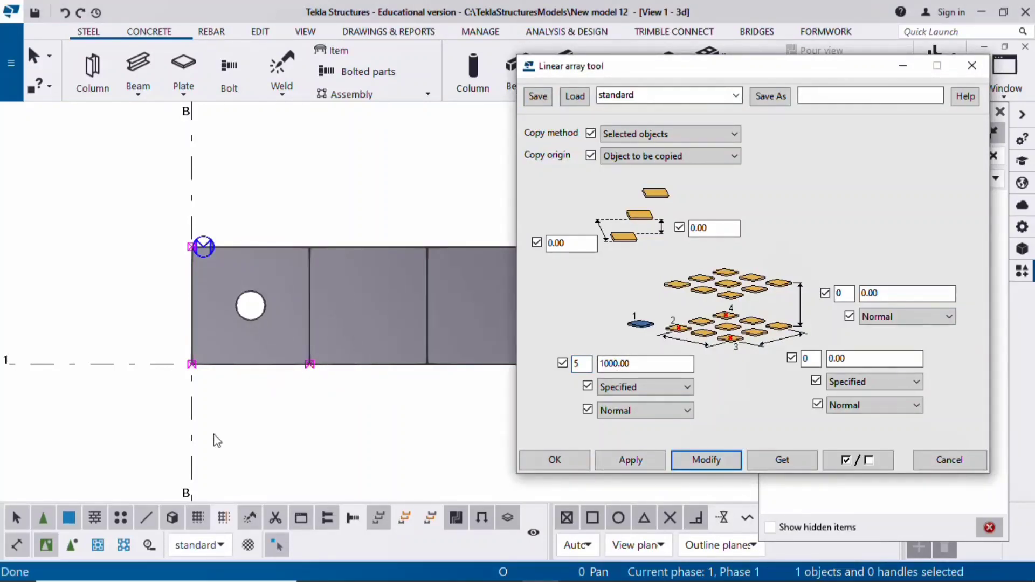
- Examine the row of arrayed copies and compare them with the original plate and its hole
{"action": "scroll", "coordinate": [215, 437], "scroll_direction": "down", "scroll_amount": 3}
{"action": "scroll", "coordinate": [326, 459], "scroll_direction": "up", "scroll_amount": 3}
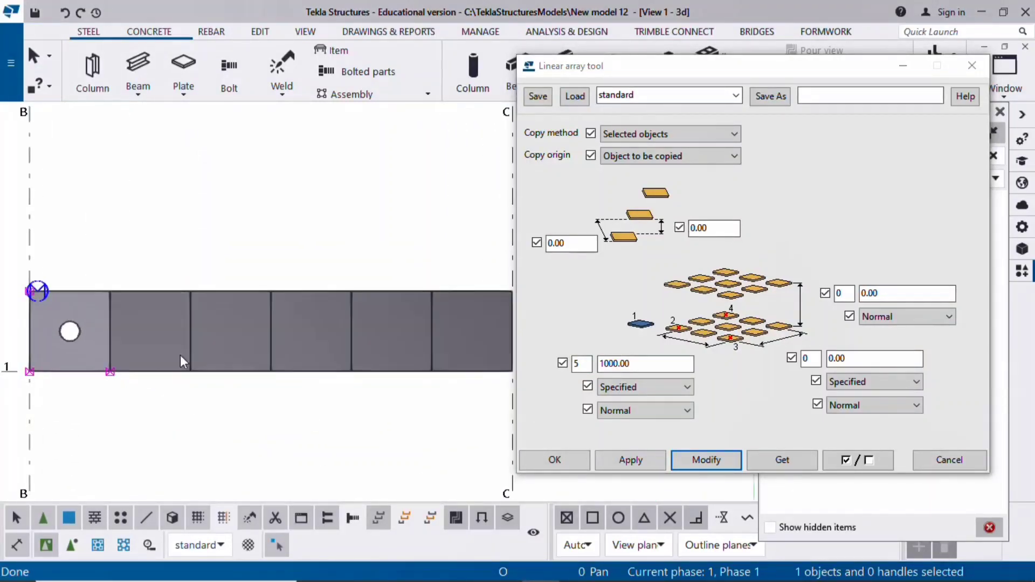
{"action": "scroll", "coordinate": [371, 370], "scroll_direction": "down", "scroll_amount": 3}
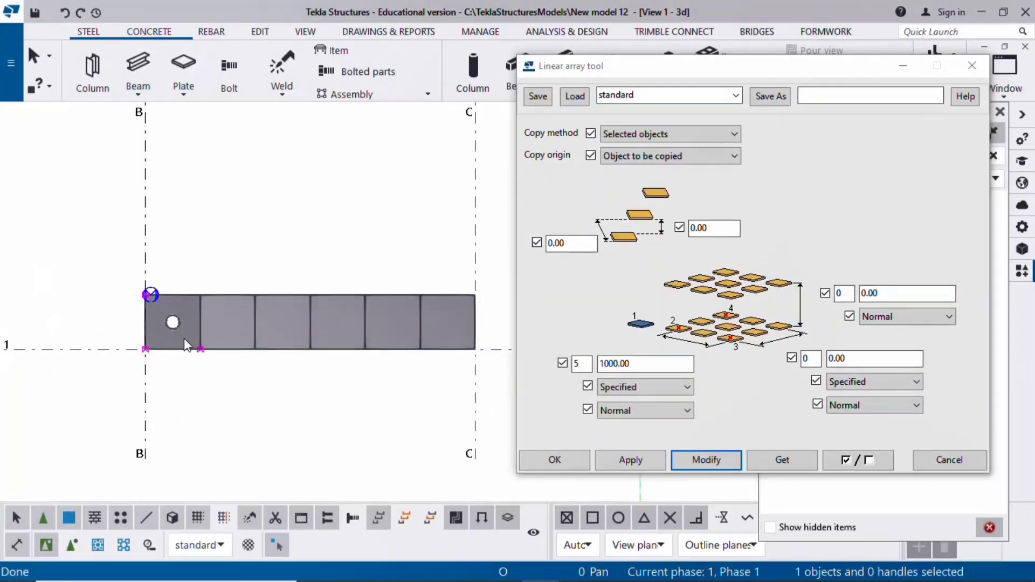
{"action": "scroll", "coordinate": [172, 321], "scroll_direction": "up", "scroll_amount": 2}
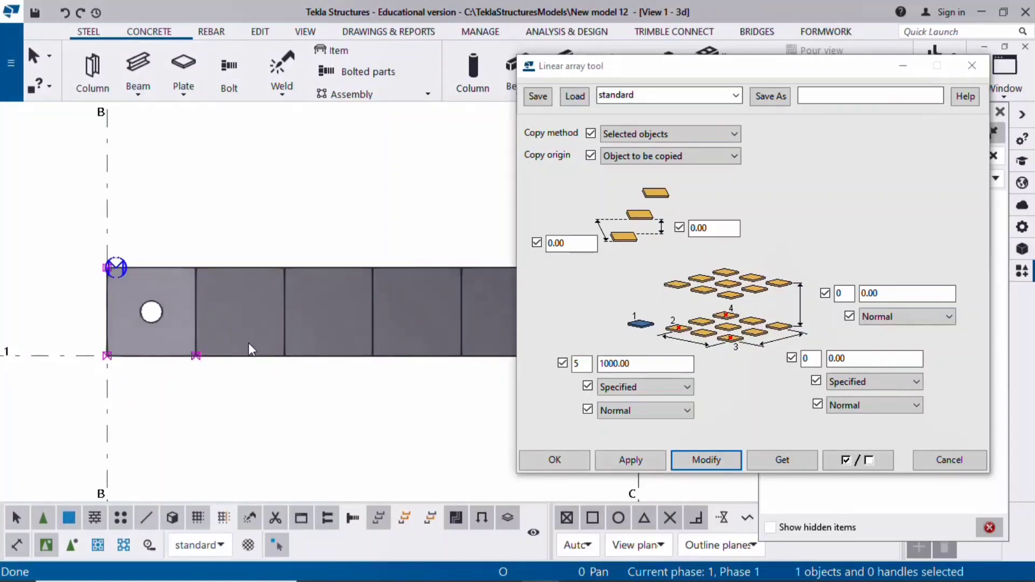
{"action": "scroll", "coordinate": [345, 363], "scroll_direction": "down", "scroll_amount": 3}
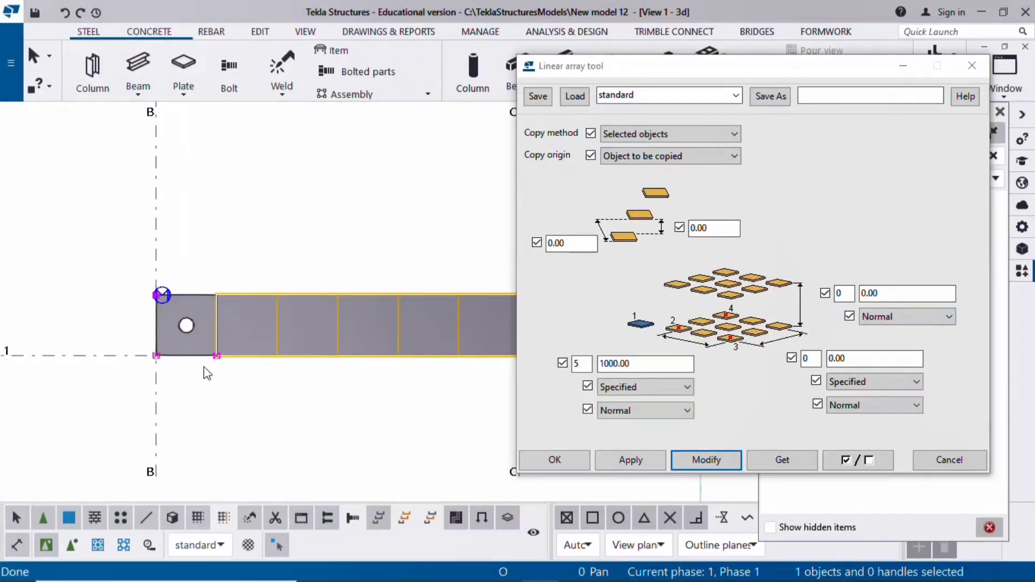
{"action": "scroll", "coordinate": [188, 345], "scroll_direction": "up", "scroll_amount": 2}
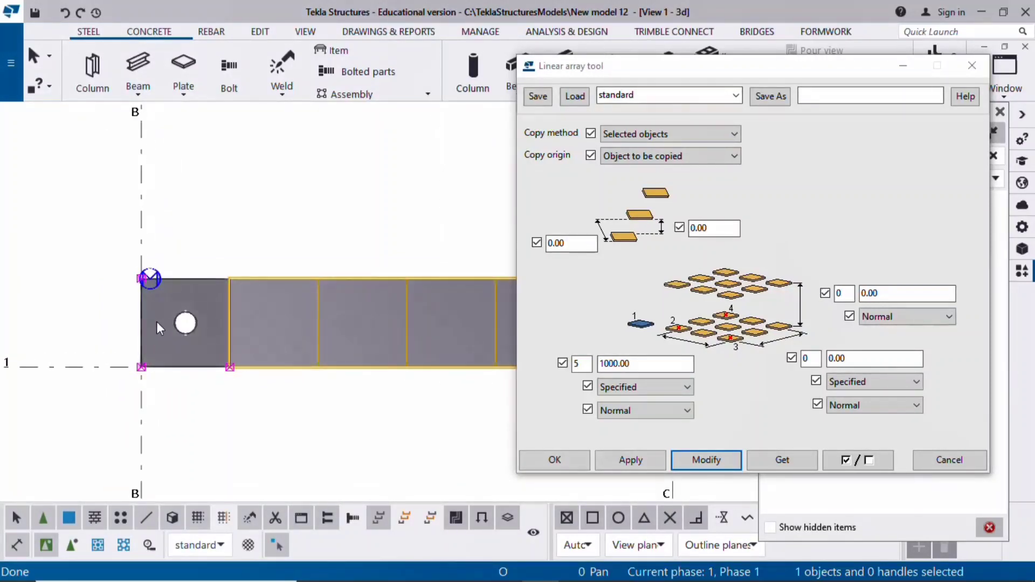
{"action": "scroll", "coordinate": [293, 343], "scroll_direction": "down", "scroll_amount": 3}
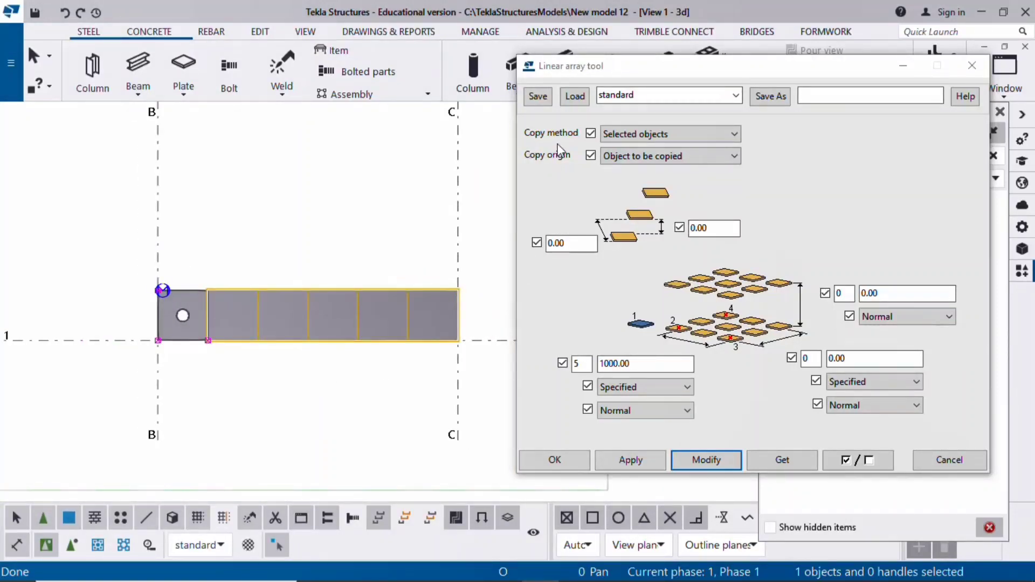
- Set the linear array's copy method to All associated objects and modify the array
{"action": "left_click", "coordinate": [641, 137]}
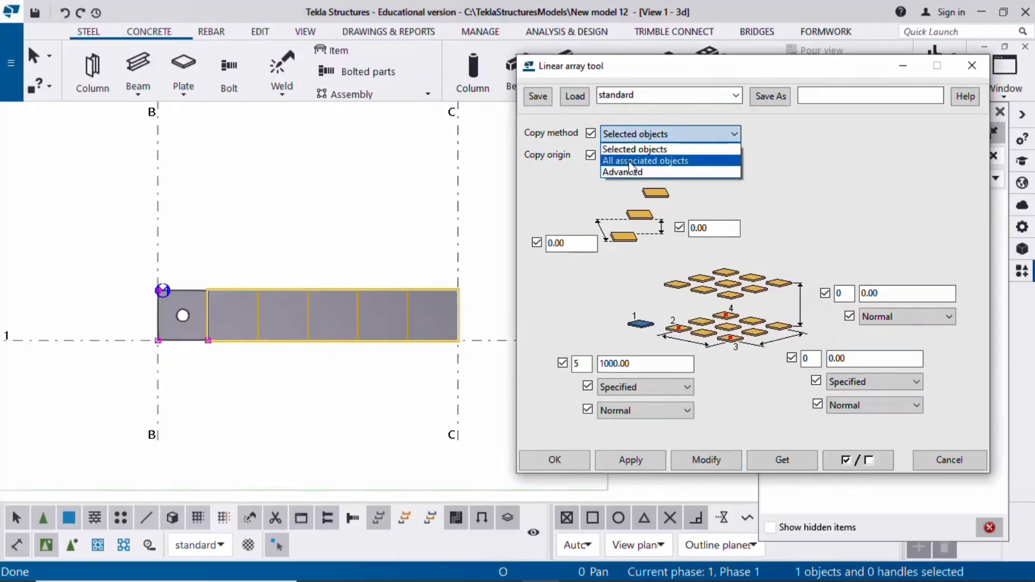
{"action": "left_click", "coordinate": [629, 161]}
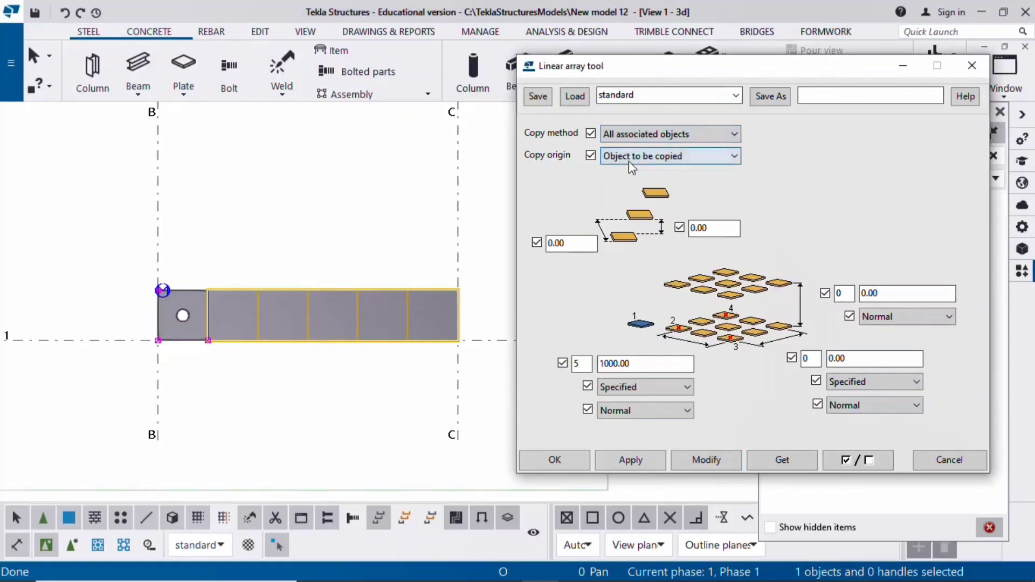
{"action": "left_click", "coordinate": [704, 459]}
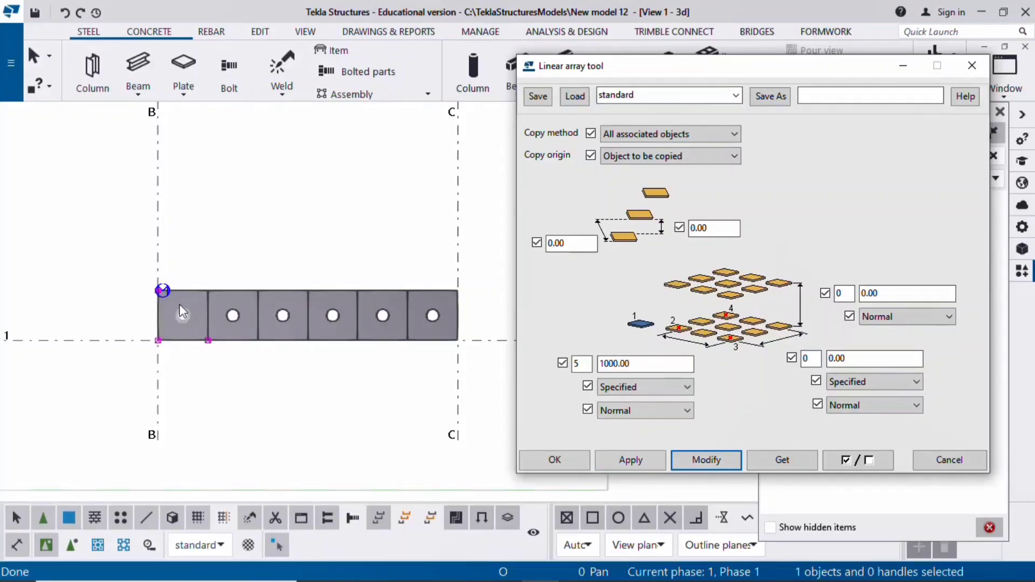
- Set the linear array's copy method back to Selected objects and modify the array
{"action": "left_click", "coordinate": [674, 136]}
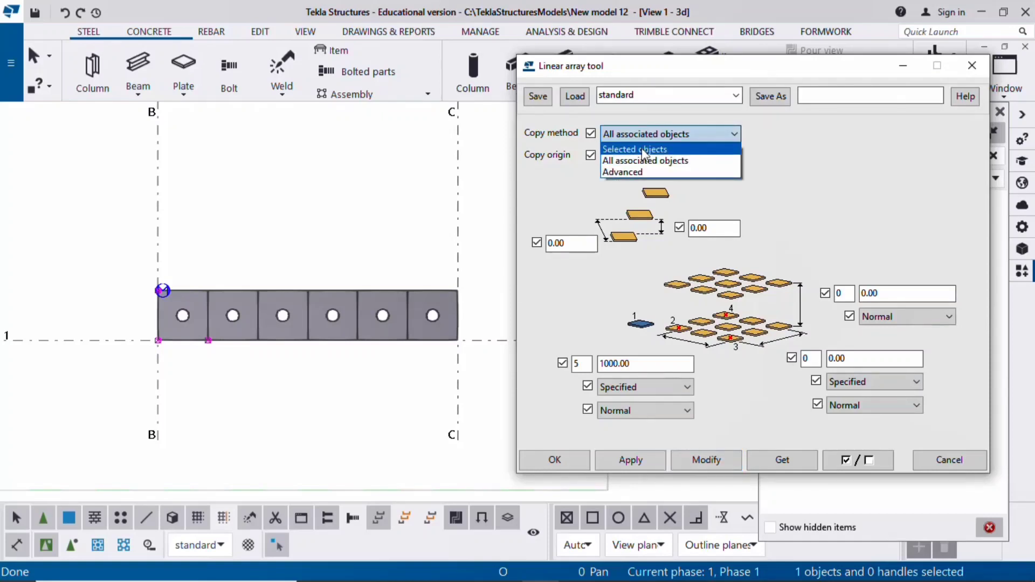
{"action": "left_click", "coordinate": [645, 149]}
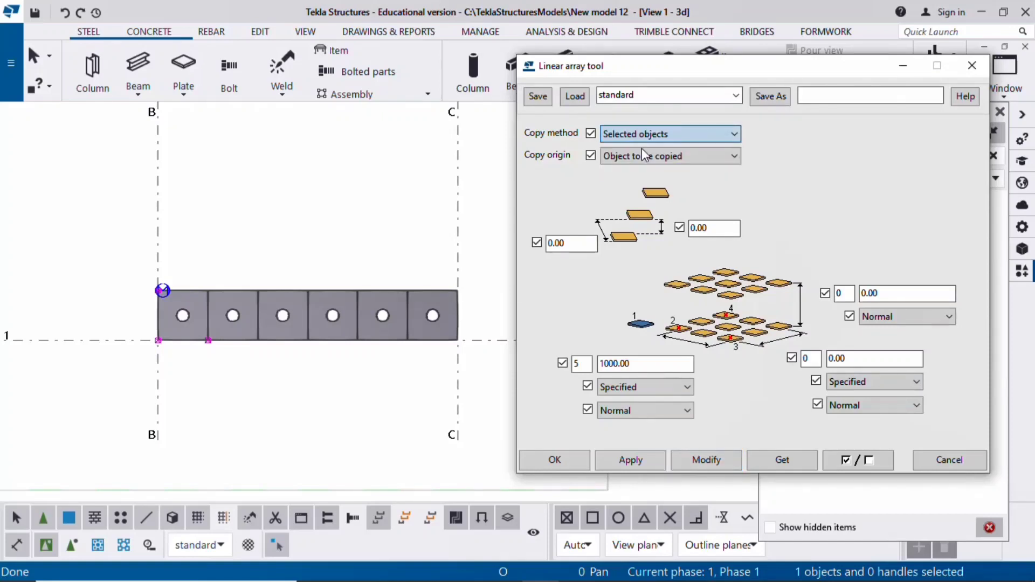
{"action": "left_click", "coordinate": [687, 461]}
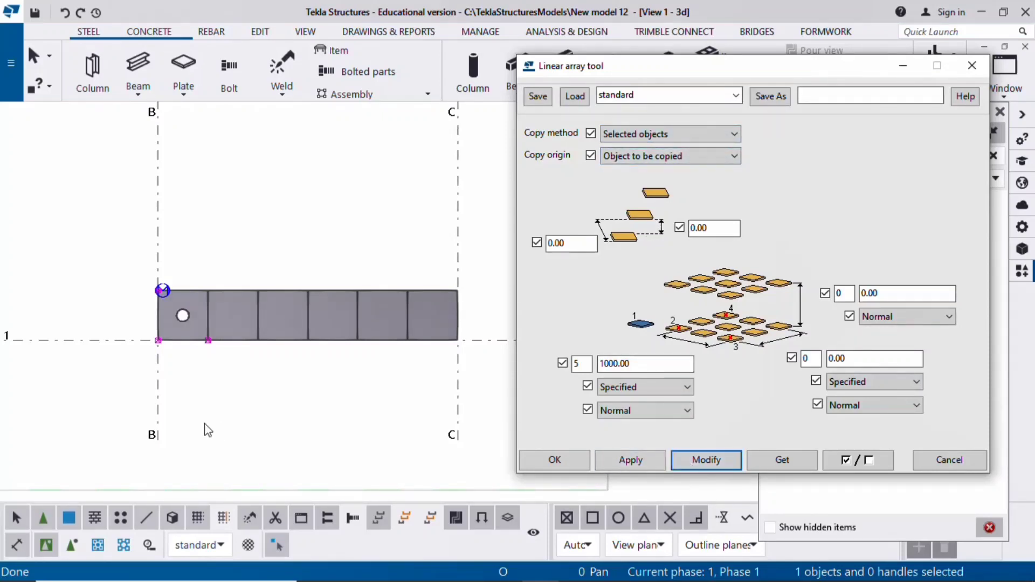
- Set the X direction option of the linear array to Reverse and modify the array
{"action": "left_click", "coordinate": [632, 412]}
{"action": "left_click", "coordinate": [625, 438]}
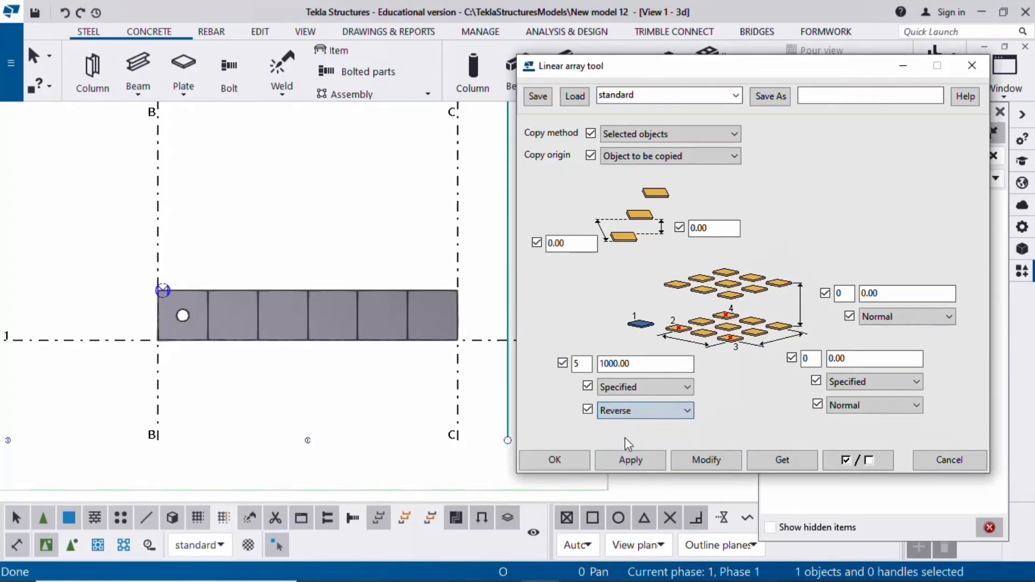
{"action": "left_click", "coordinate": [692, 462]}
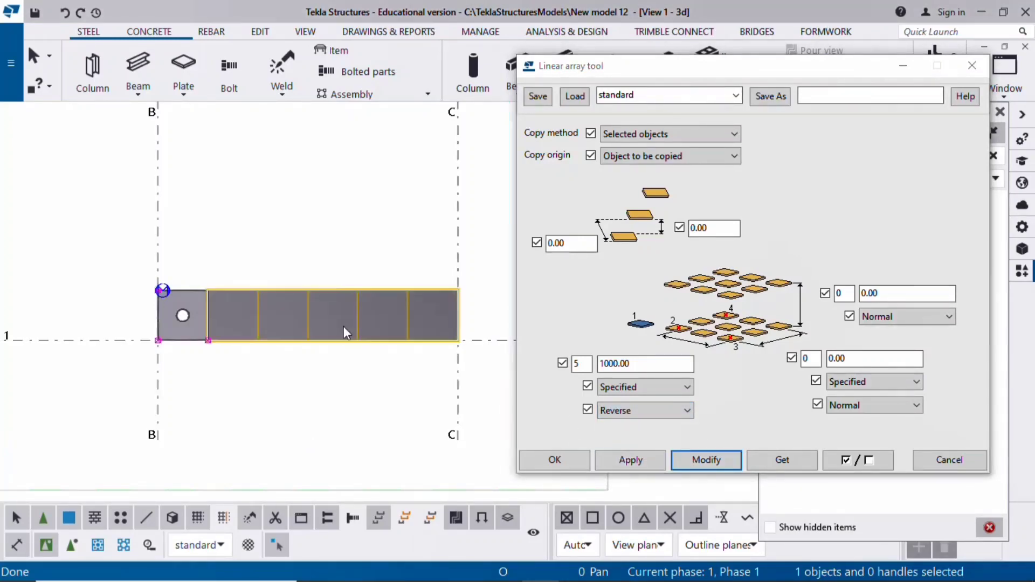
{"action": "left_click", "coordinate": [687, 459]}
{"action": "scroll", "coordinate": [148, 377], "scroll_direction": "down", "scroll_amount": 2}
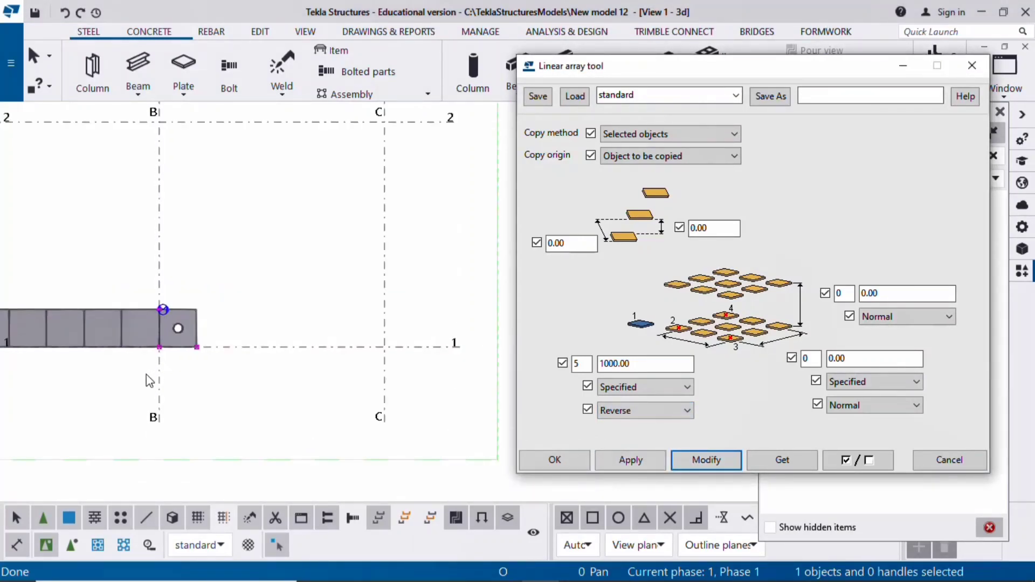
- Set the X direction option of the linear array to Centered and modify the array
{"action": "left_click", "coordinate": [626, 407]}
{"action": "left_click", "coordinate": [633, 454]}
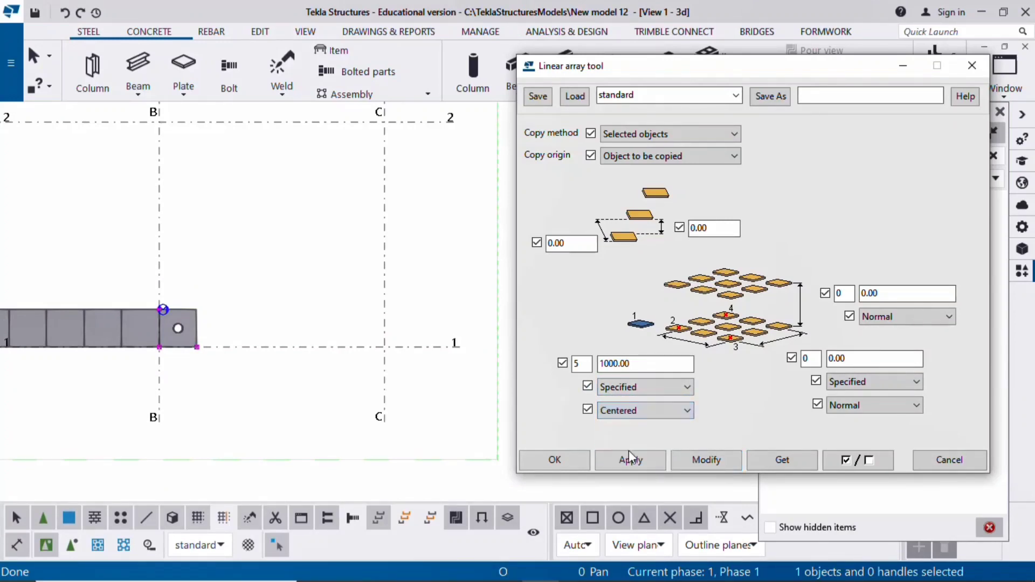
{"action": "left_click", "coordinate": [709, 460]}
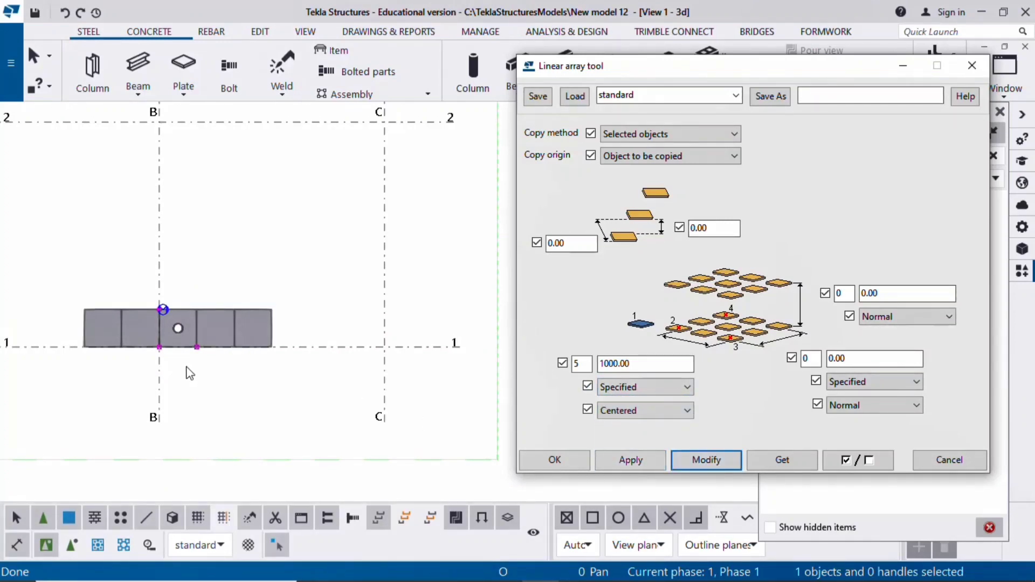
{"action": "scroll", "coordinate": [186, 340], "scroll_direction": "up", "scroll_amount": 3}
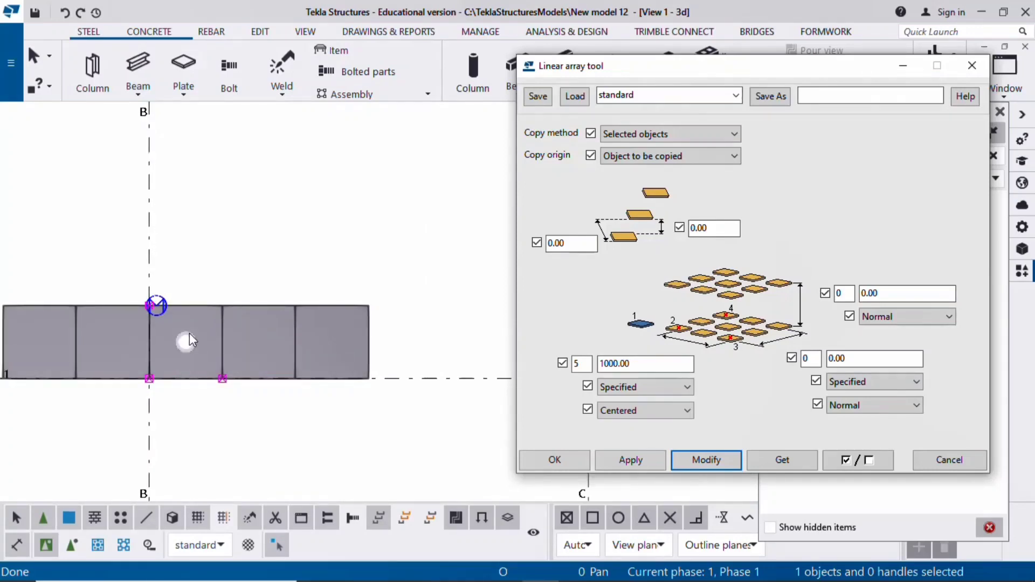
- Set the X direction option of the linear array to Mirror and modify the array
{"action": "left_click", "coordinate": [648, 410]}
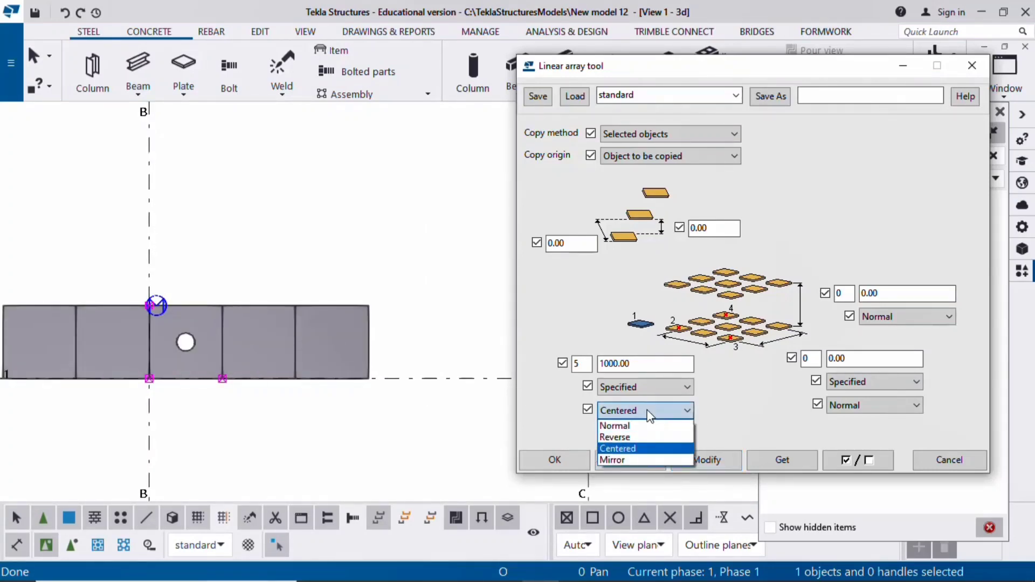
{"action": "left_click", "coordinate": [647, 459]}
{"action": "left_click", "coordinate": [696, 459]}
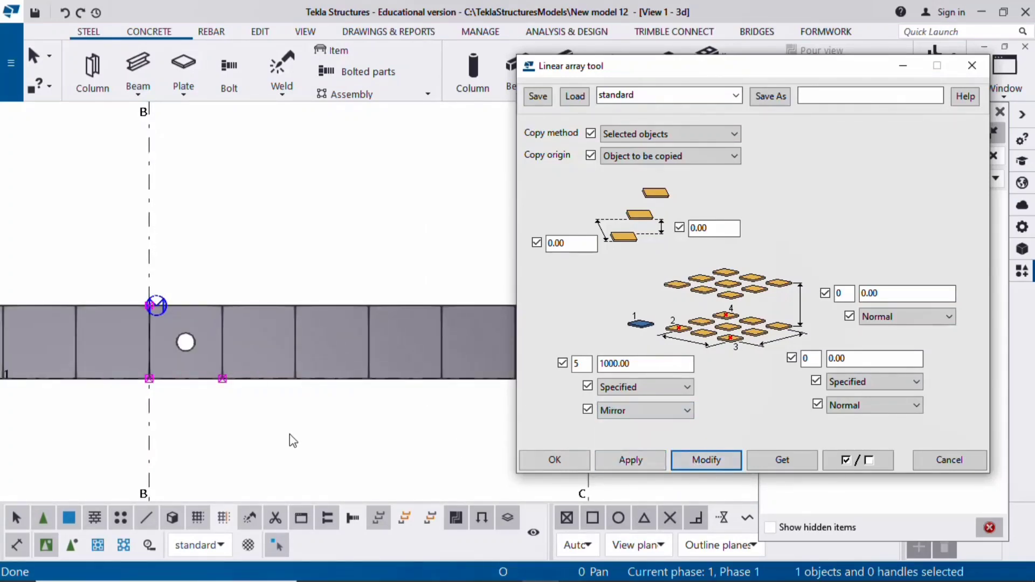
{"action": "scroll", "coordinate": [268, 396], "scroll_direction": "down", "scroll_amount": 3}
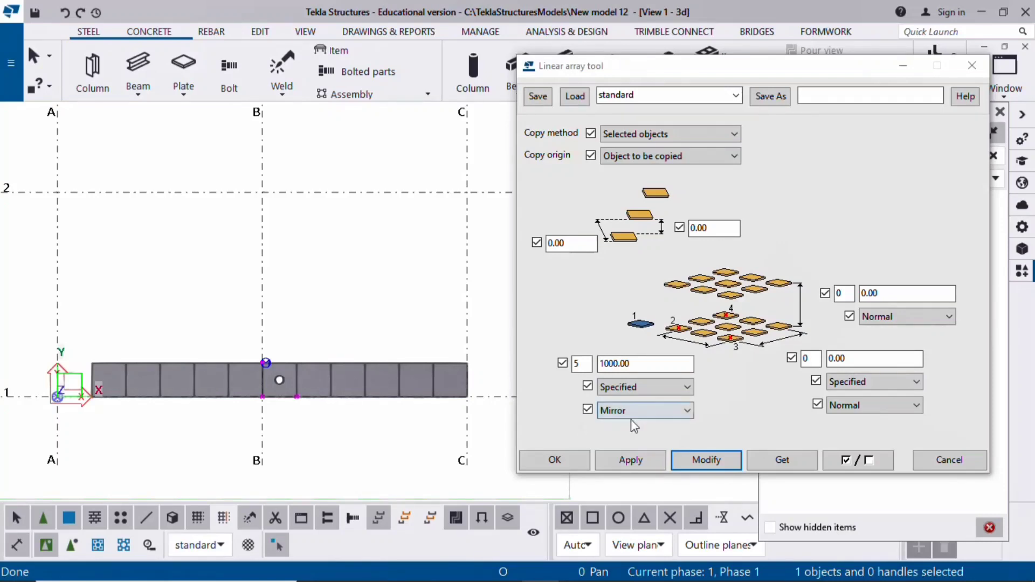
- Set the X direction option of the linear array back to Normal and modify the array
{"action": "left_click", "coordinate": [654, 410]}
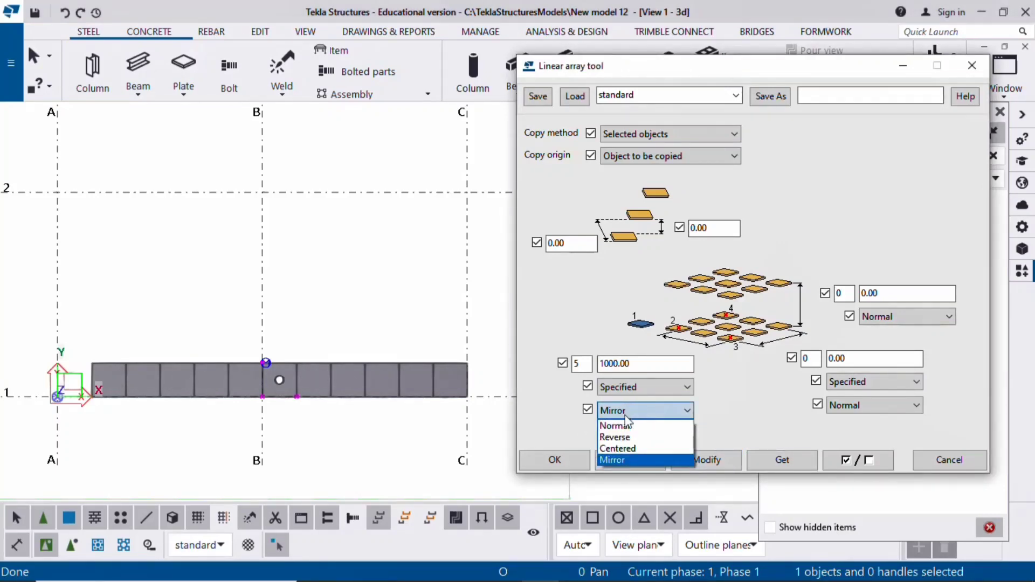
{"action": "left_click", "coordinate": [615, 426]}
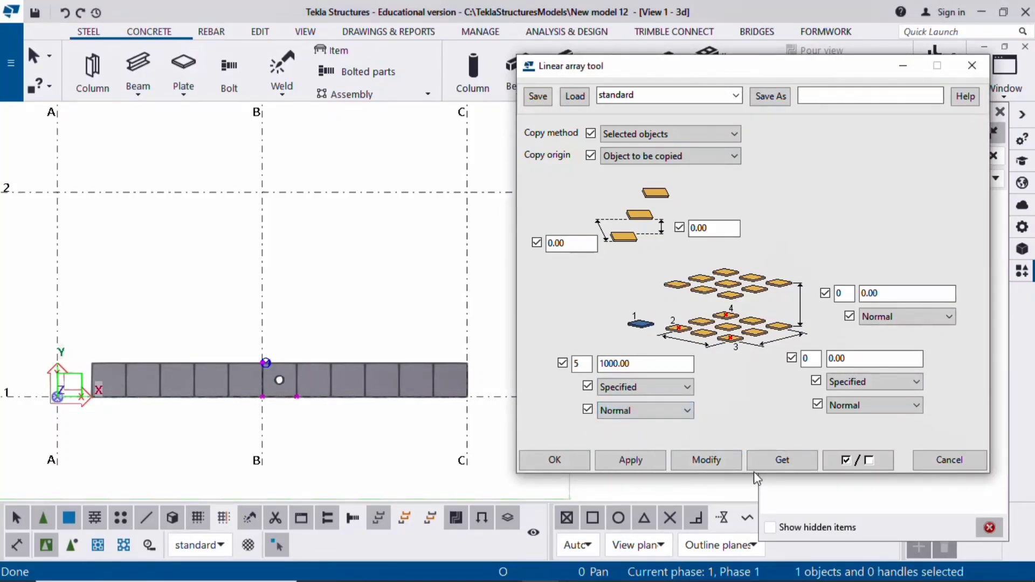
{"action": "left_click", "coordinate": [706, 459]}
{"action": "middle_click_drag", "start_coordinate": [430, 453], "coordinate": [404, 448]}
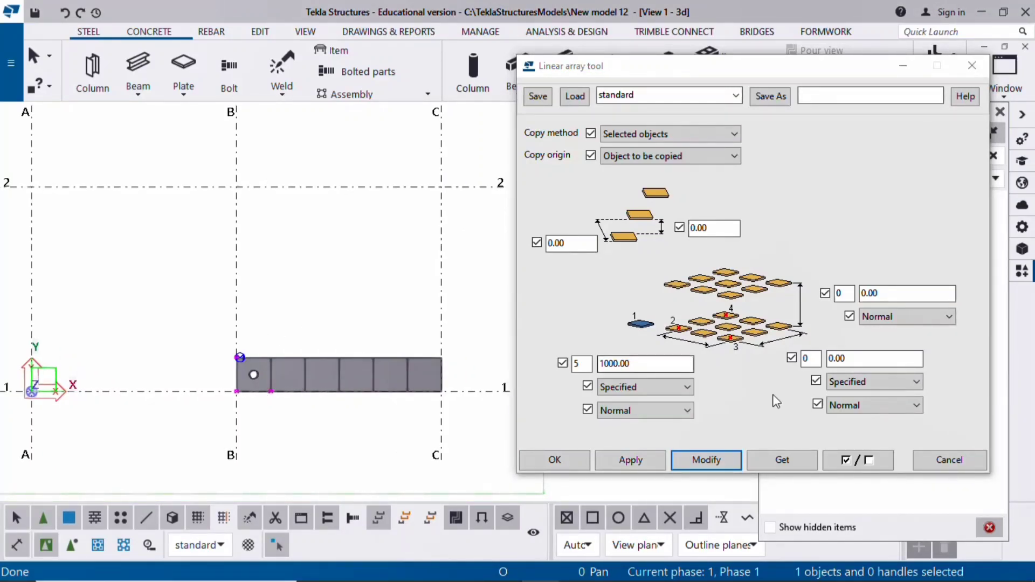
- Set the linear array's Y direction to 5 copies at 1000 spacing and modify the array
{"action": "double_click", "coordinate": [811, 358]}
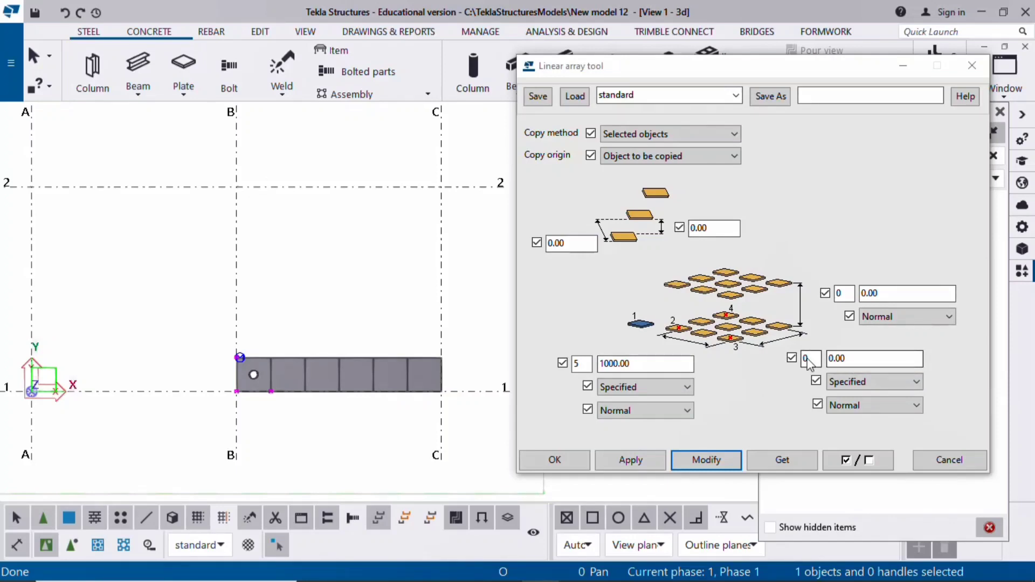
{"action": "type", "text": "5"}
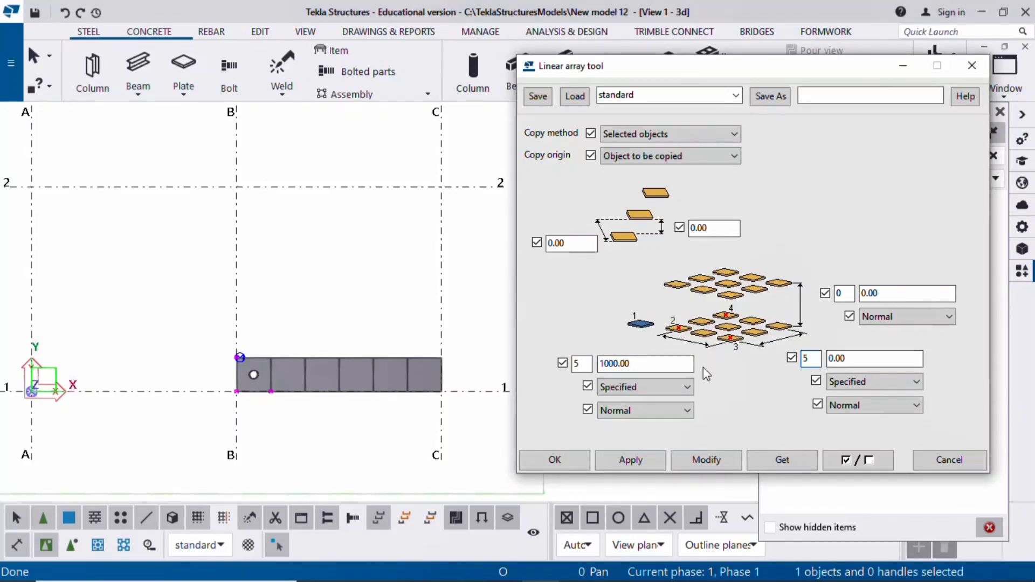
{"action": "key", "text": "Tab"}
{"action": "type", "text": "1"}
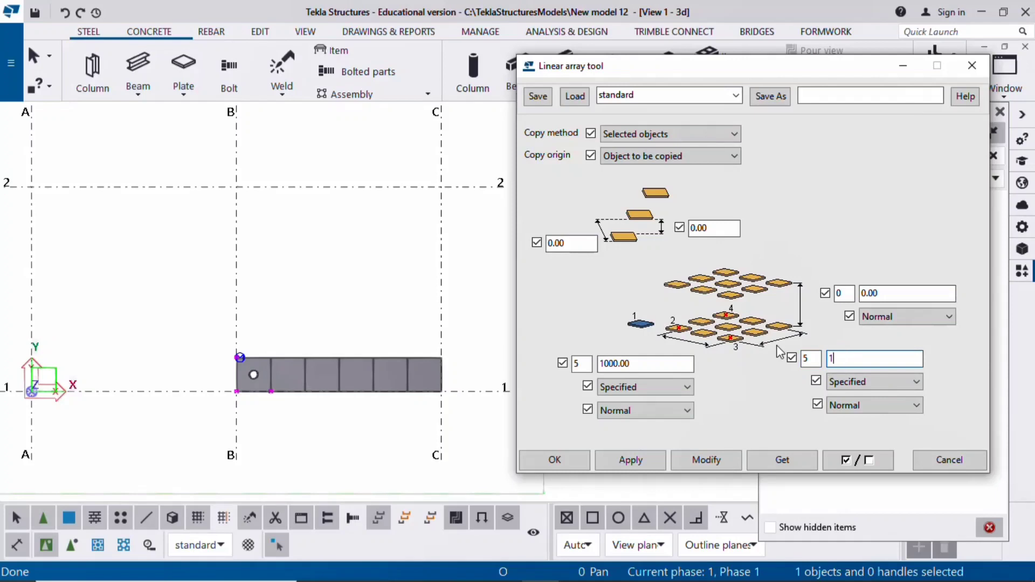
{"action": "left_click", "coordinate": [700, 462]}
{"action": "scroll", "coordinate": [285, 384], "scroll_direction": "up", "scroll_amount": 3}
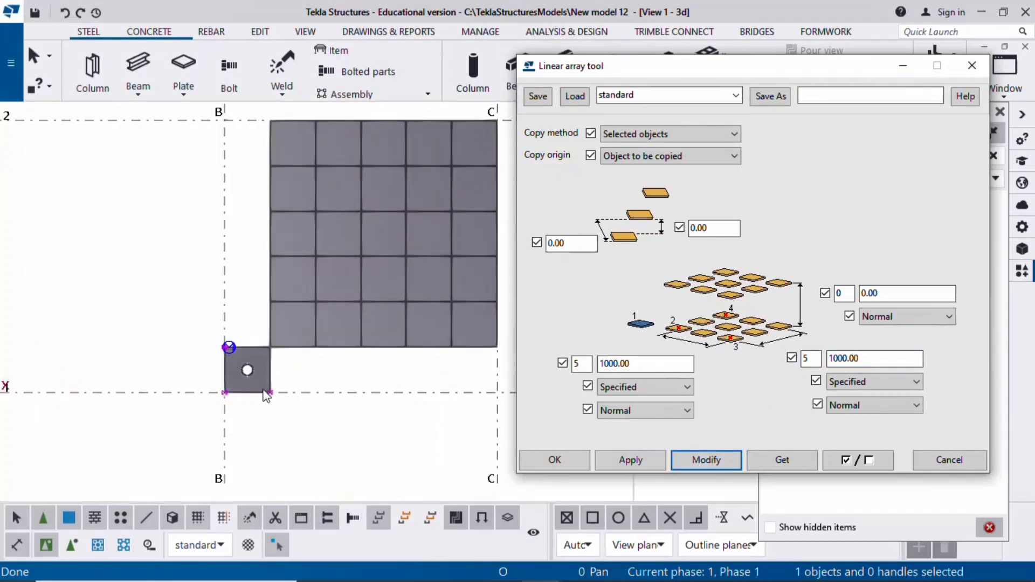
{"action": "scroll", "coordinate": [314, 357], "scroll_direction": "down", "scroll_amount": 2}
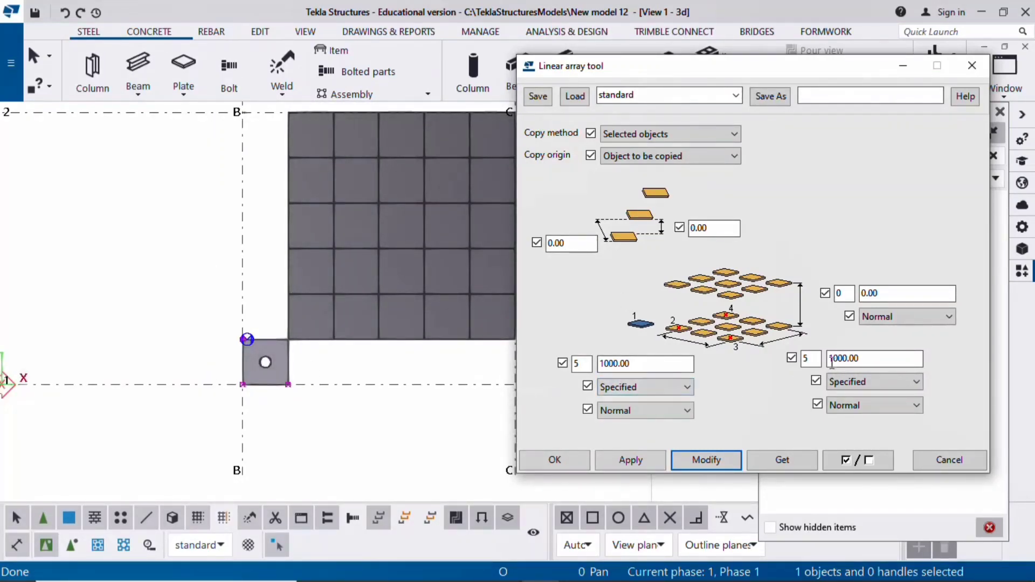
- Set the Y and X spacings of the linear array to 0.00 1000.00, modifying the array after each change
{"action": "left_click", "coordinate": [876, 360]}
{"action": "type", "text": "0.00"}
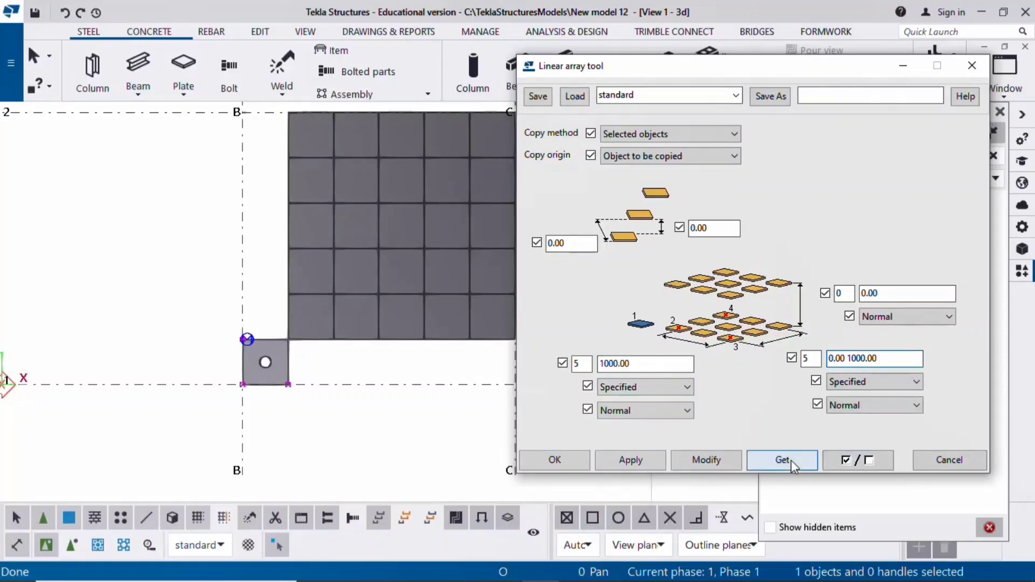
{"action": "left_click", "coordinate": [714, 461]}
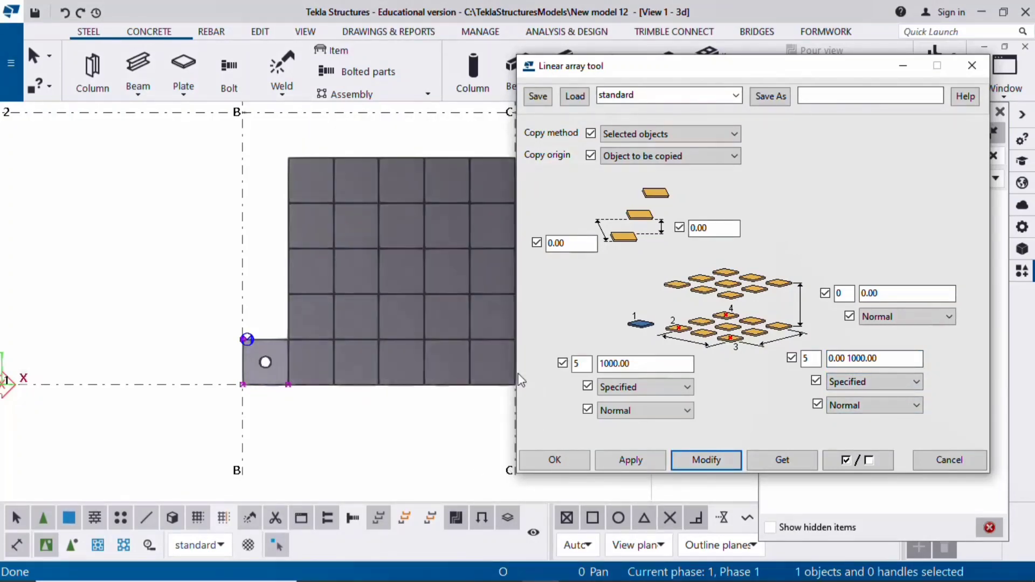
{"action": "left_click", "coordinate": [599, 363]}
{"action": "type", "text": "0.00"}
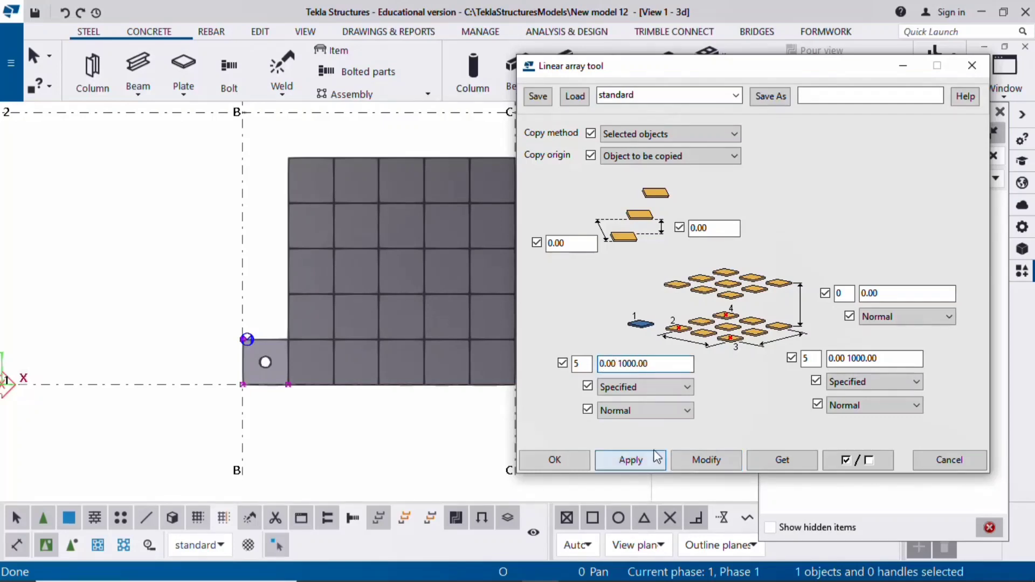
{"action": "left_click", "coordinate": [710, 463]}
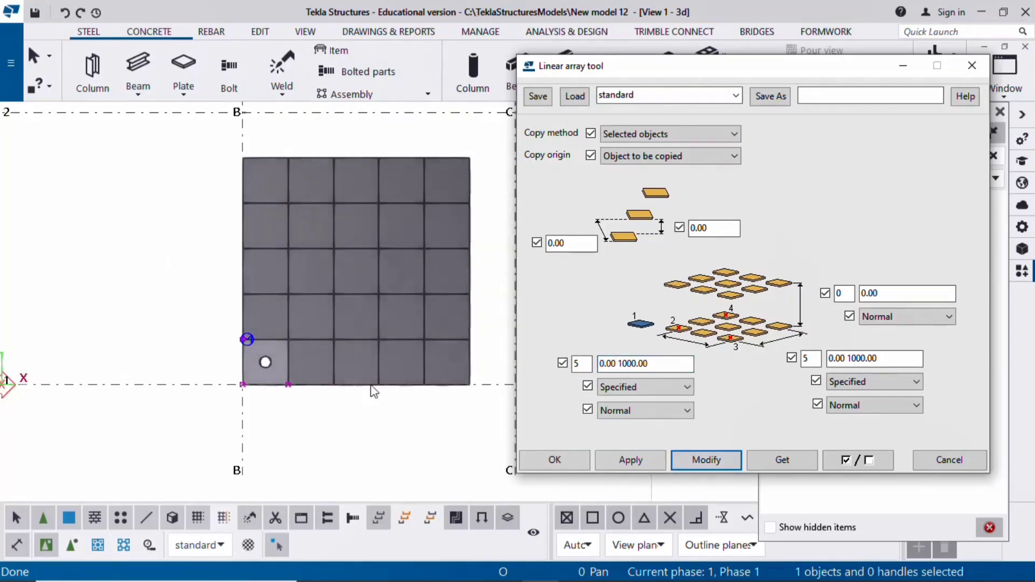
- Set the linear array's copy count to 6 in both the X and Y directions and modify the array
{"action": "scroll", "coordinate": [374, 391], "scroll_direction": "down", "scroll_amount": 3}
{"action": "scroll", "coordinate": [454, 414], "scroll_direction": "up", "scroll_amount": 2}
{"action": "middle_click_drag", "start_coordinate": [454, 413], "coordinate": [310, 444]}
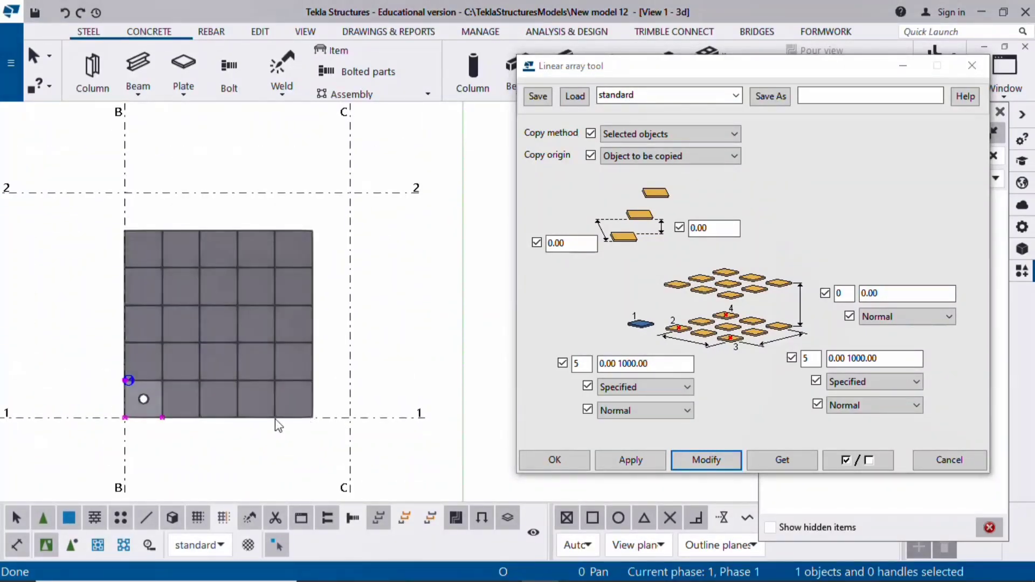
{"action": "double_click", "coordinate": [581, 363]}
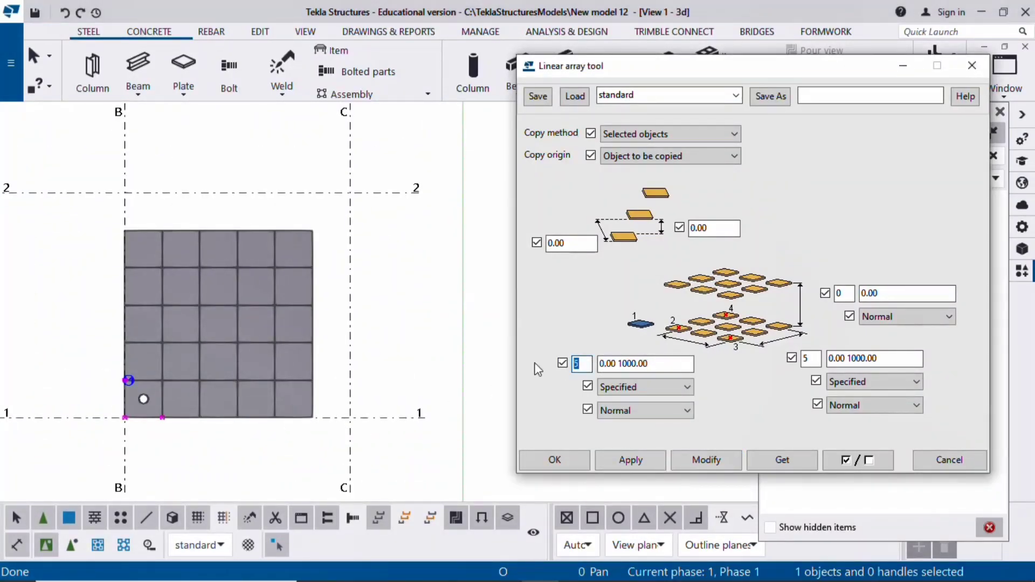
{"action": "type", "text": "6"}
{"action": "double_click", "coordinate": [810, 359]}
{"action": "type", "text": "6"}
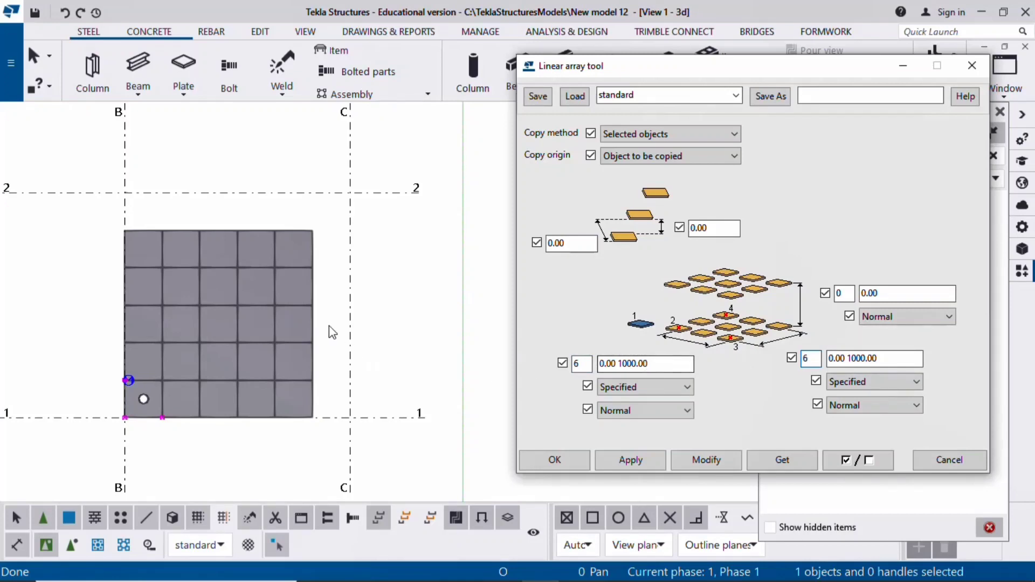
{"action": "left_click", "coordinate": [710, 460]}
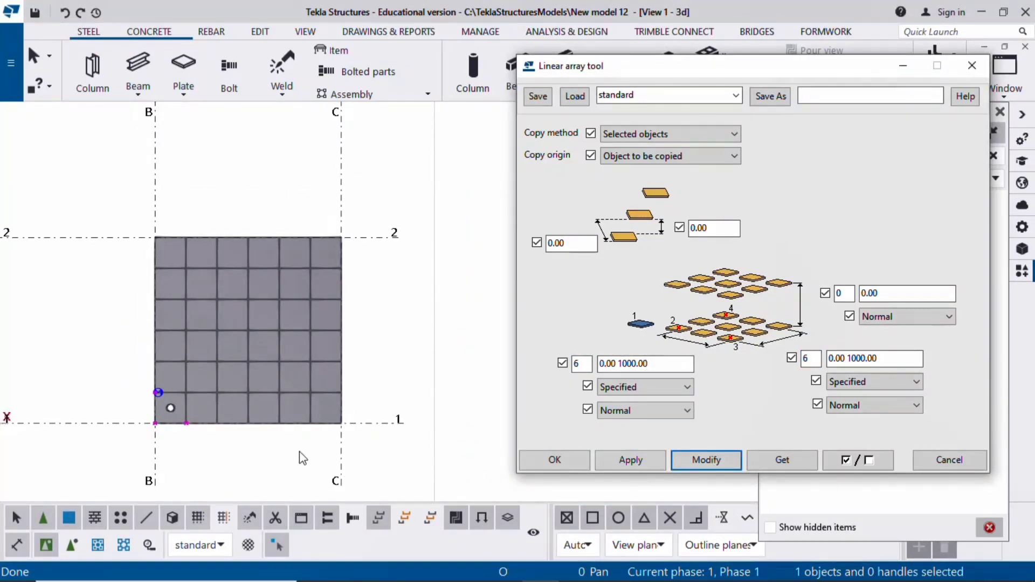
- Switch the model view from plan to 3D and bring the whole plate grid into view
{"action": "left_click", "coordinate": [400, 372]}
{"action": "key", "text": "ctrl+p"}
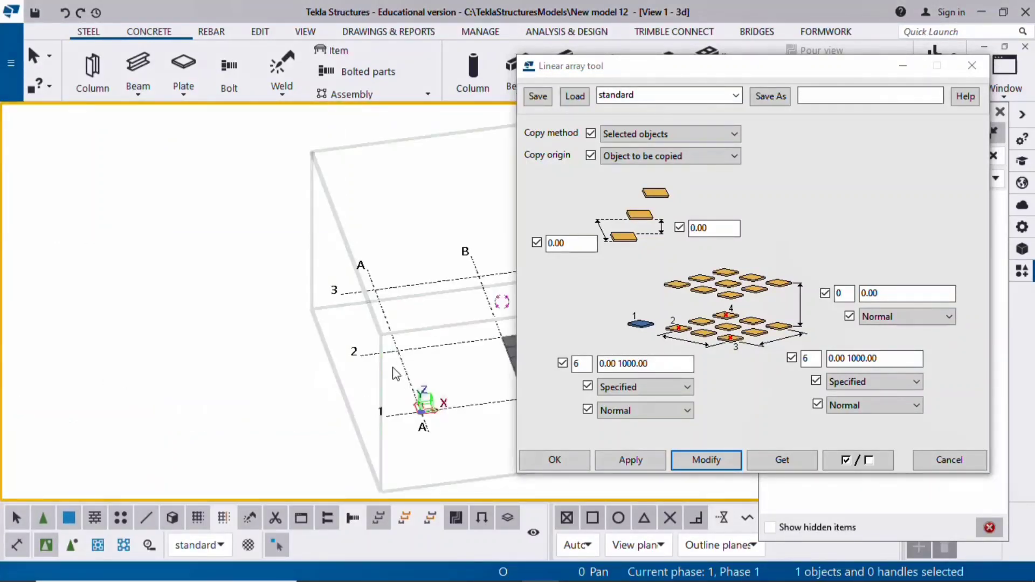
{"action": "middle_click_drag", "start_coordinate": [389, 374], "coordinate": [2, 335]}
{"action": "scroll", "coordinate": [218, 334], "scroll_direction": "up", "scroll_amount": 1}
{"action": "middle_click_drag", "start_coordinate": [180, 379], "coordinate": [382, 432], "text": "ctrl"}
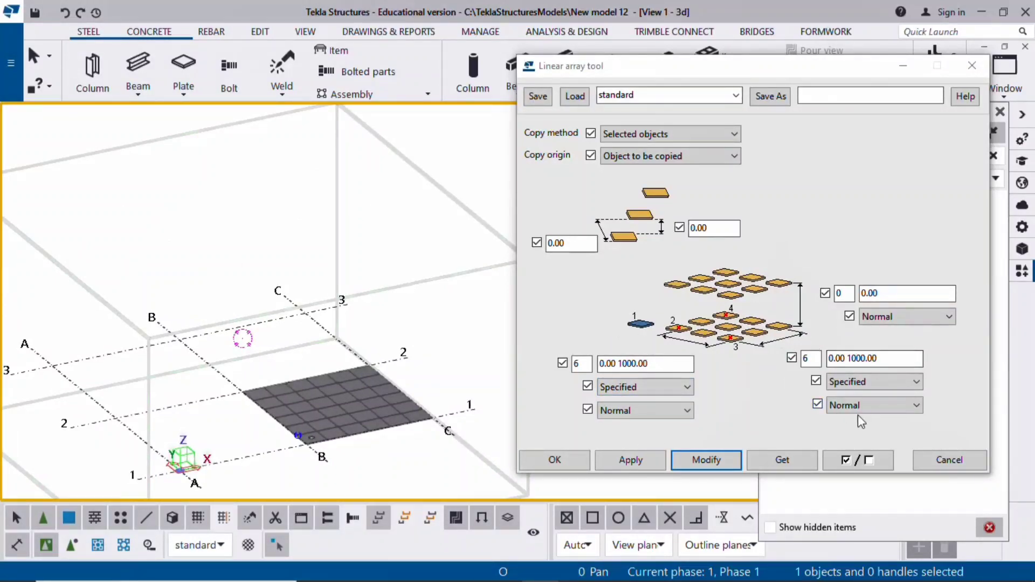
- Set the linear array's Z direction to 2 copies at 1000 spacing, then reselect the array and modify it
{"action": "left_click", "coordinate": [850, 315]}
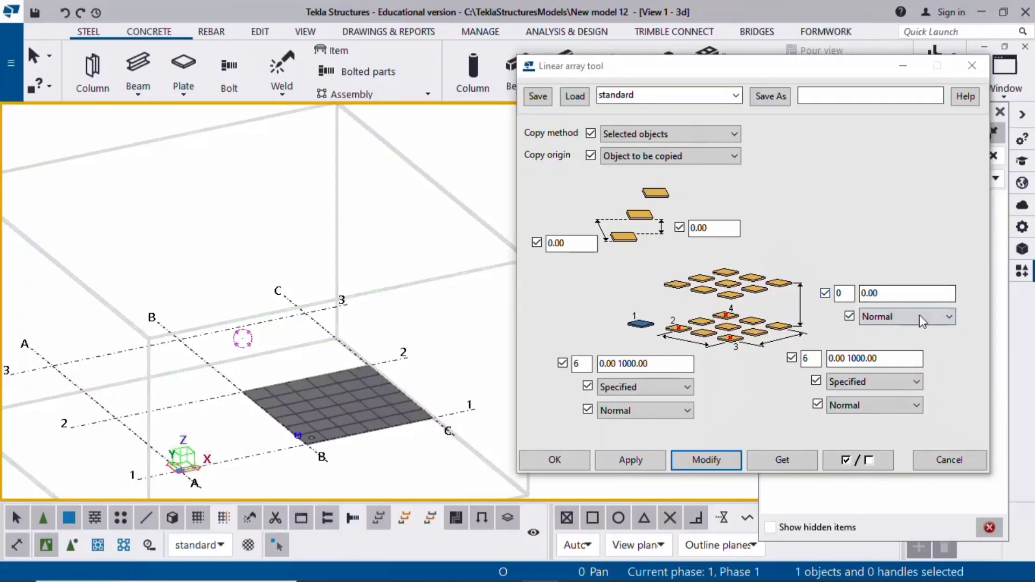
{"action": "double_click", "coordinate": [839, 292]}
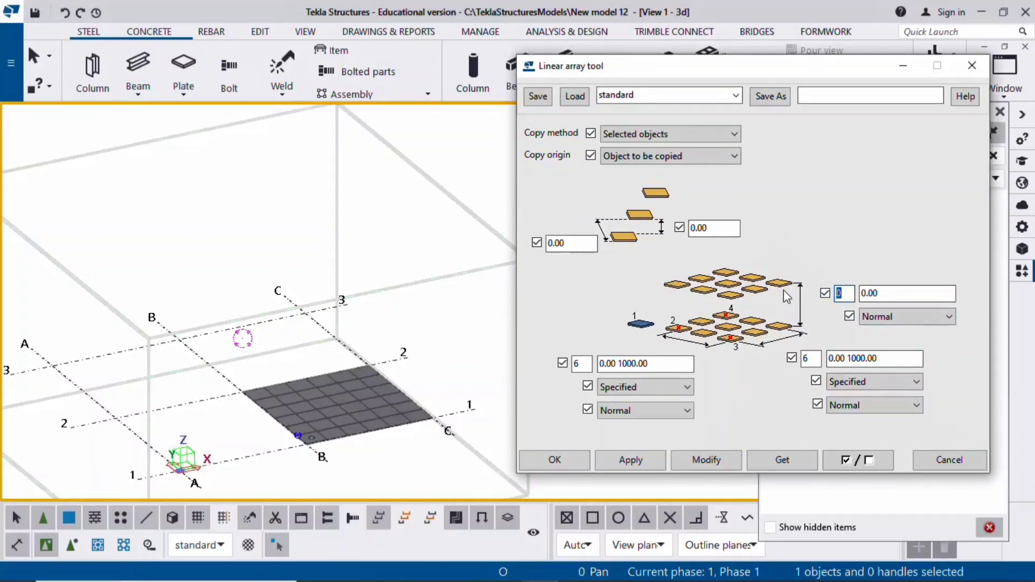
{"action": "type", "text": "2"}
{"action": "key", "text": "Tab"}
{"action": "type", "text": "10"}
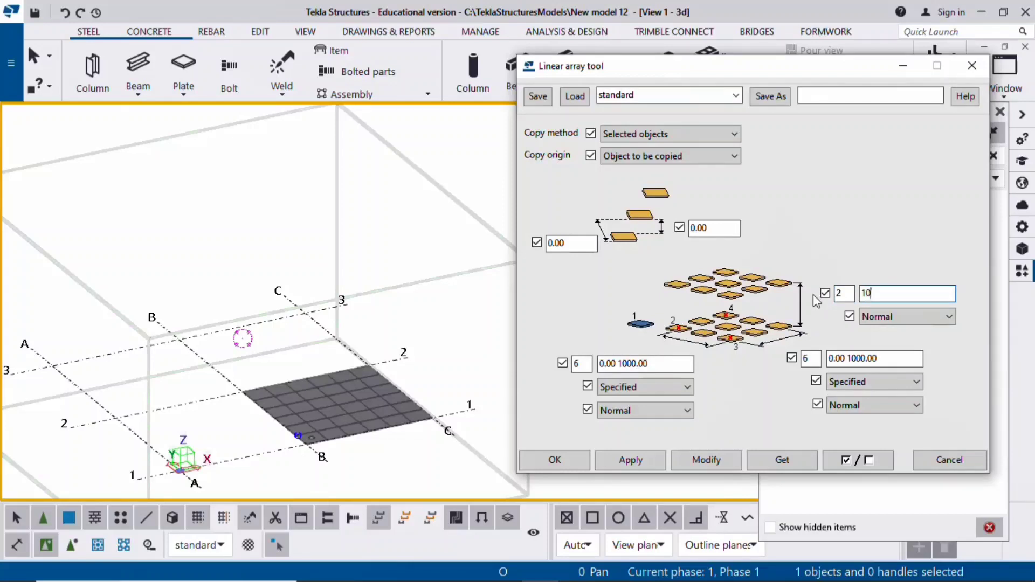
{"action": "left_click", "coordinate": [706, 459]}
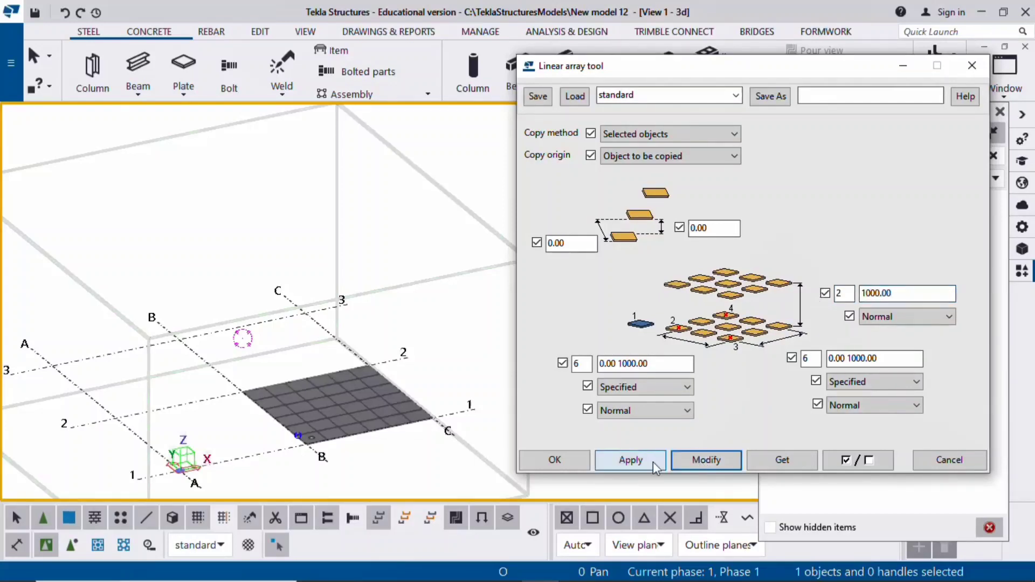
{"action": "scroll", "coordinate": [310, 418], "scroll_direction": "up", "scroll_amount": 2}
{"action": "left_click", "coordinate": [312, 413]}
{"action": "left_click", "coordinate": [706, 460]}
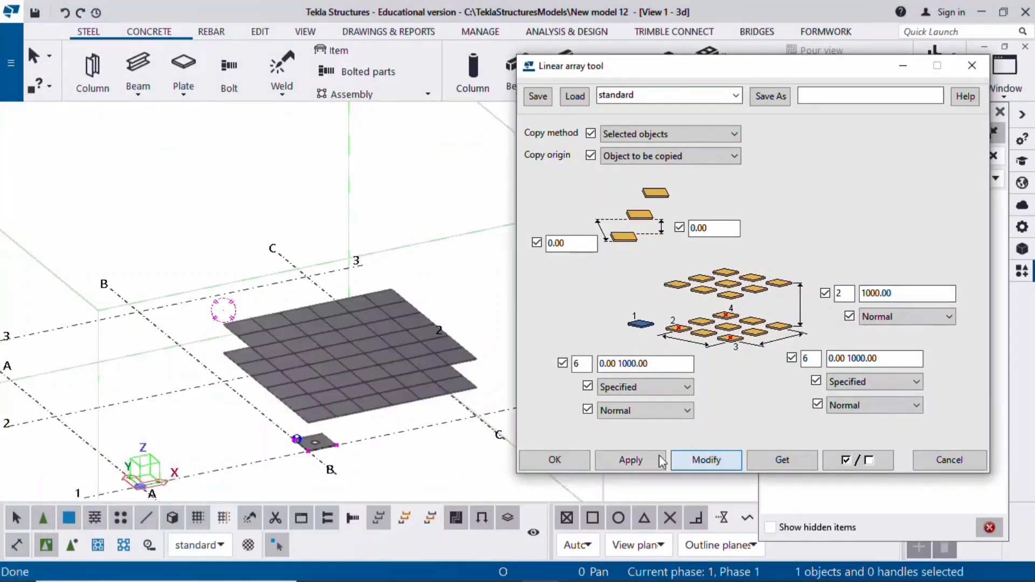
- Set the Z spacing of the linear array to 0.00 1000.00 and modify the array
{"action": "mouse_move", "coordinate": [384, 453]}
{"action": "middle_mouse_down", "text": "ctrl"}
{"action": "mouse_move", "coordinate": [349, 460]}
{"action": "mouse_move", "coordinate": [411, 392]}
{"action": "mouse_move", "coordinate": [385, 422]}
{"action": "middle_mouse_up", "text": "ctrl"}
{"action": "scroll", "coordinate": [348, 415], "scroll_direction": "up", "scroll_amount": 2}
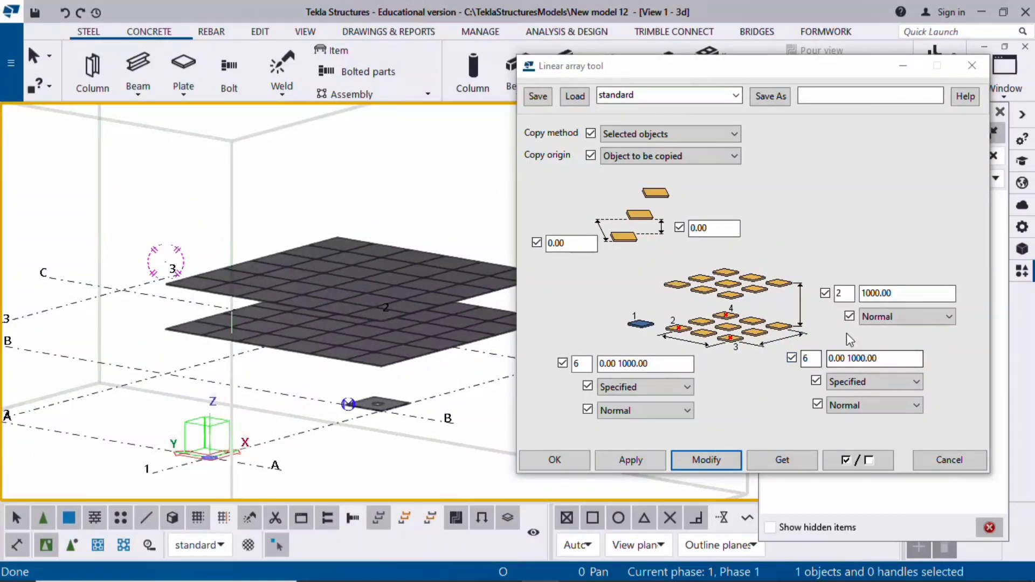
{"action": "left_click", "coordinate": [860, 296]}
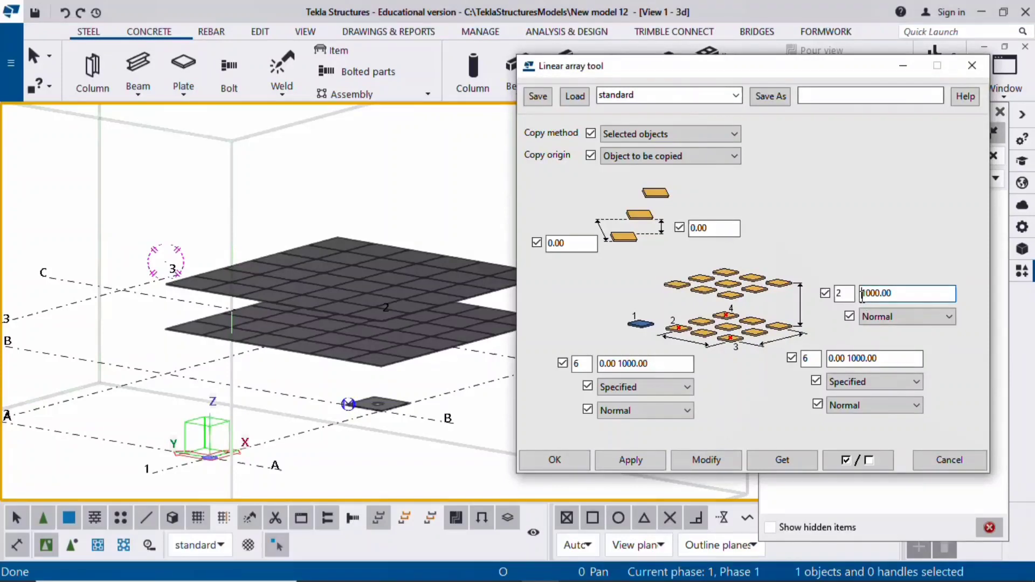
{"action": "type", "text": "0.00"}
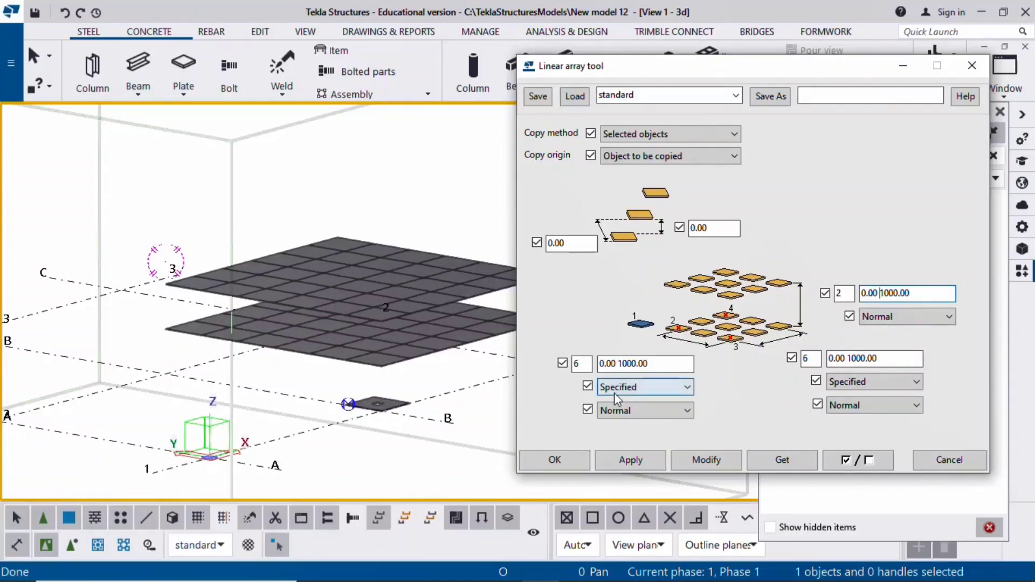
{"action": "left_click", "coordinate": [713, 458]}
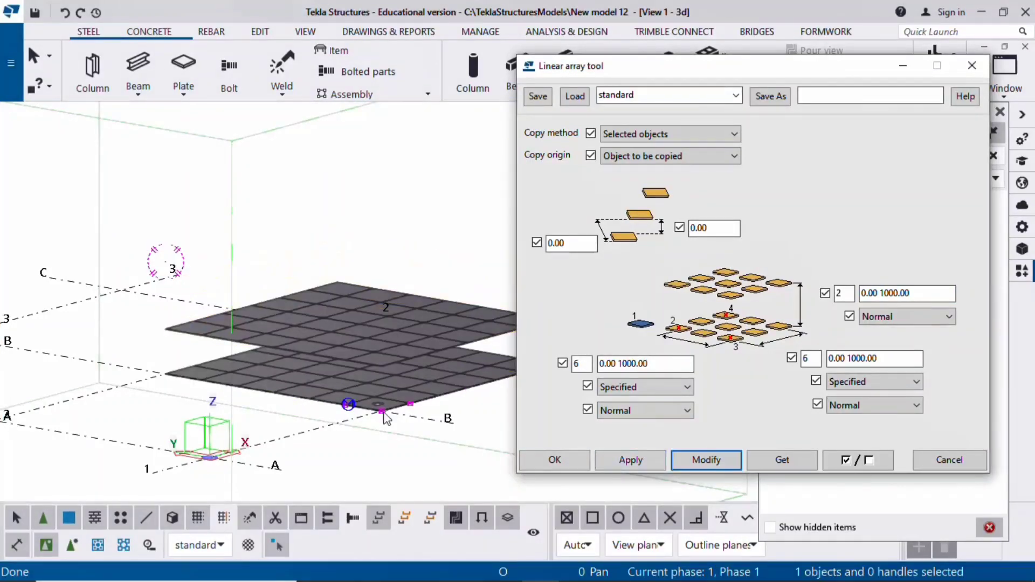
- Set the linear array's copy count in the Z direction to 5 and modify the array
{"action": "scroll", "coordinate": [382, 413], "scroll_direction": "down", "scroll_amount": 1}
{"action": "middle_click_drag", "start_coordinate": [389, 454], "coordinate": [291, 430], "text": "ctrl"}
{"action": "scroll", "coordinate": [324, 422], "scroll_direction": "up", "scroll_amount": 2}
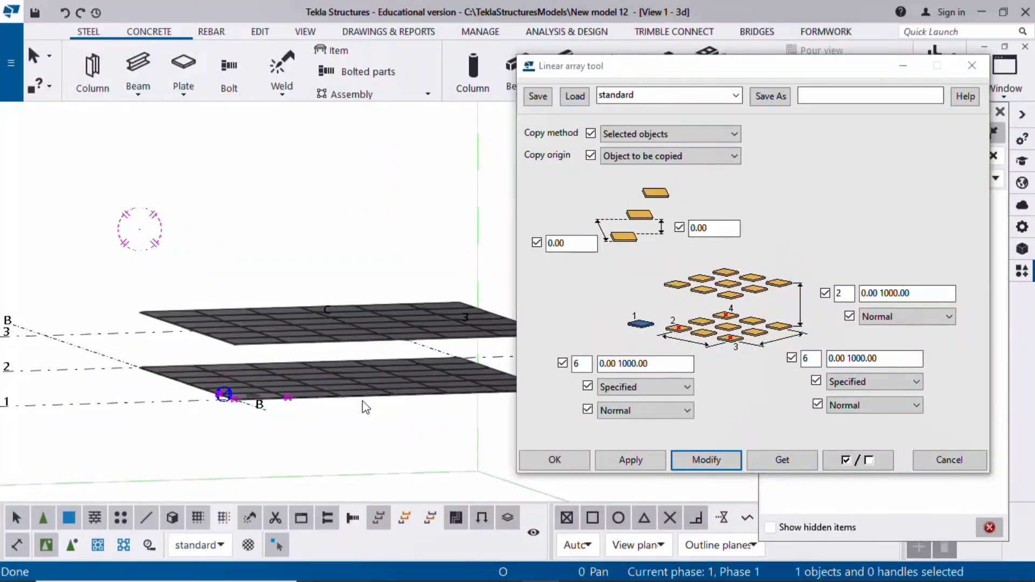
{"action": "double_click", "coordinate": [844, 293]}
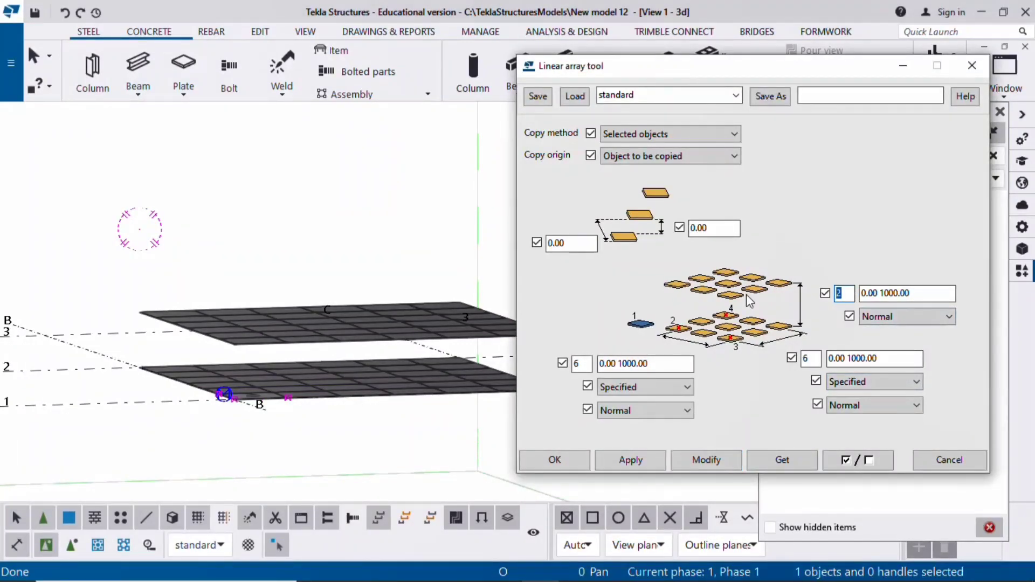
{"action": "left_click", "coordinate": [706, 461]}
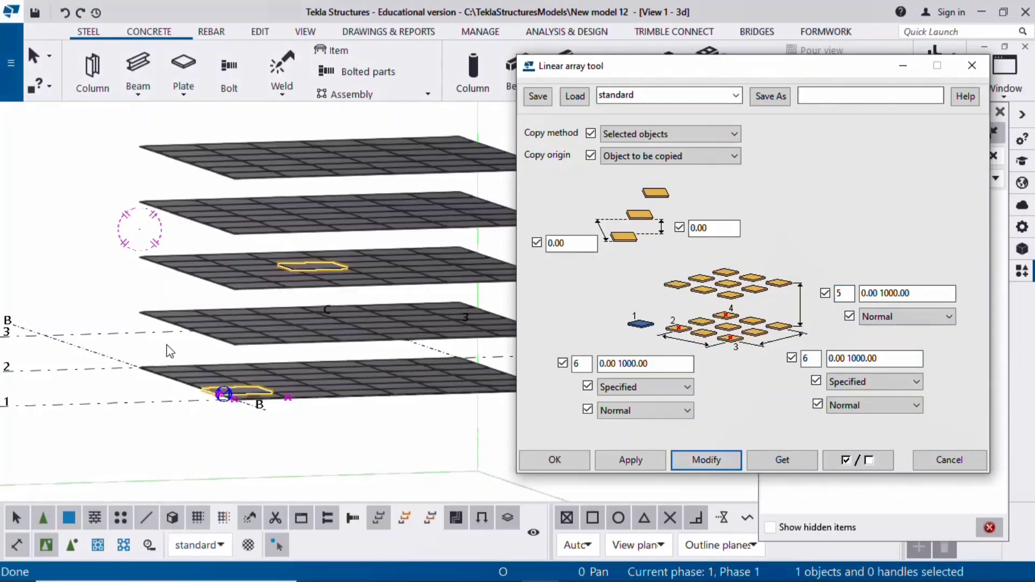
{"action": "middle_click_drag", "start_coordinate": [206, 351], "coordinate": [135, 305]}
{"action": "key", "text": "ctrl+p"}
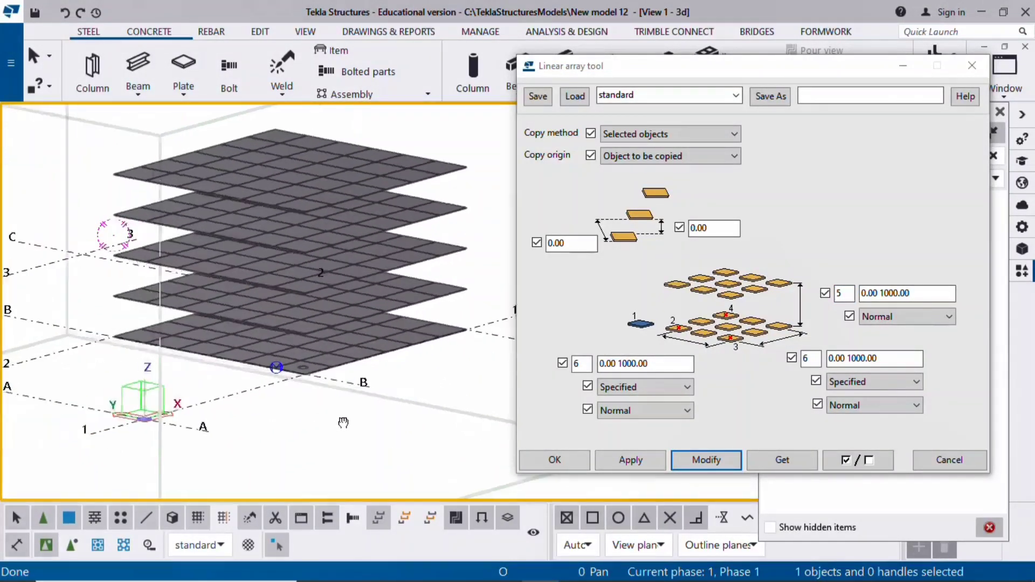
{"action": "key", "text": "ctrl+p"}
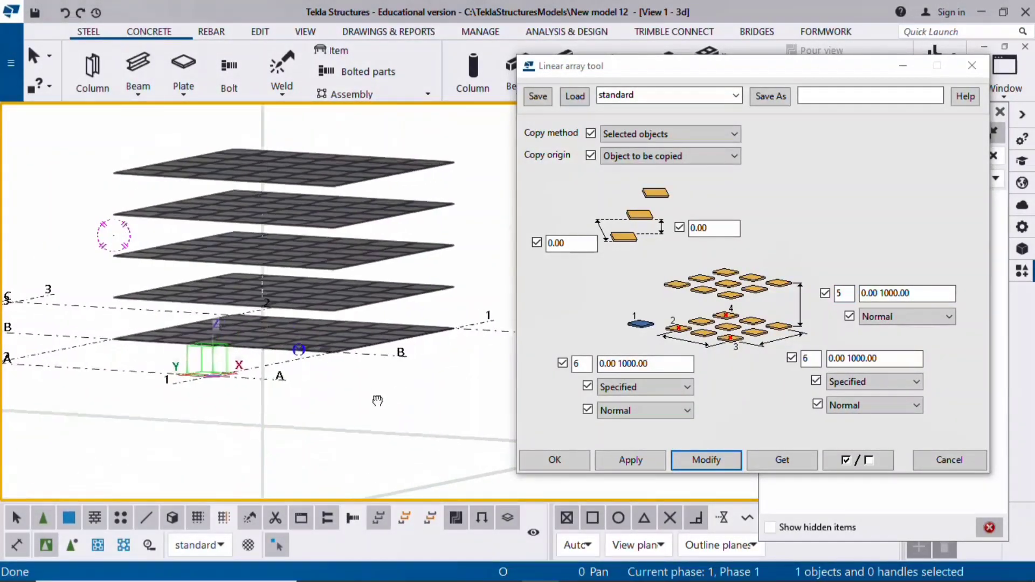
- Move the Linear array tool dialog clear of the stacked plate grids in the model view
{"action": "left_click_drag", "start_coordinate": [649, 72], "coordinate": [399, 162]}
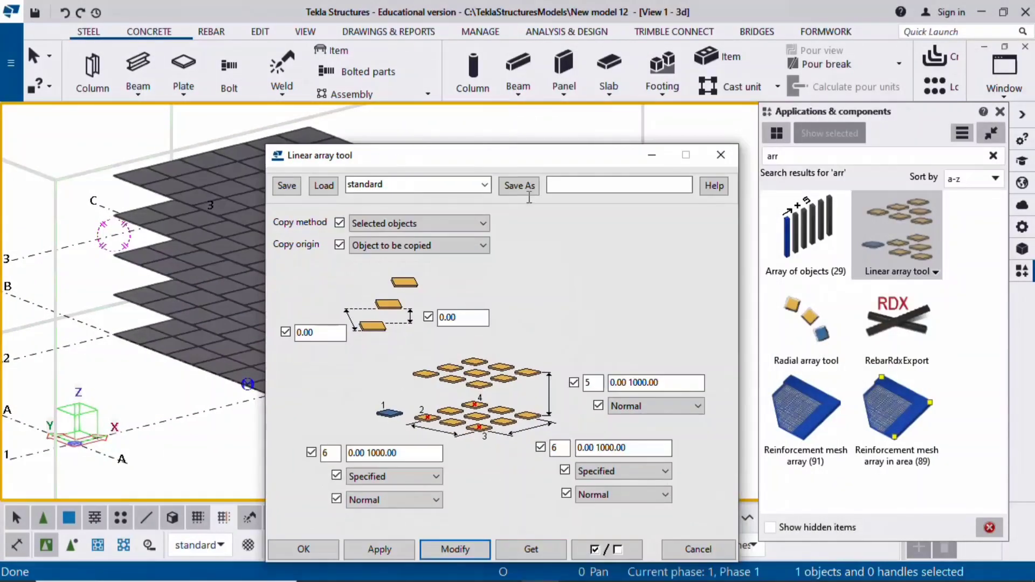
{"action": "left_click_drag", "start_coordinate": [493, 156], "coordinate": [829, 133]}
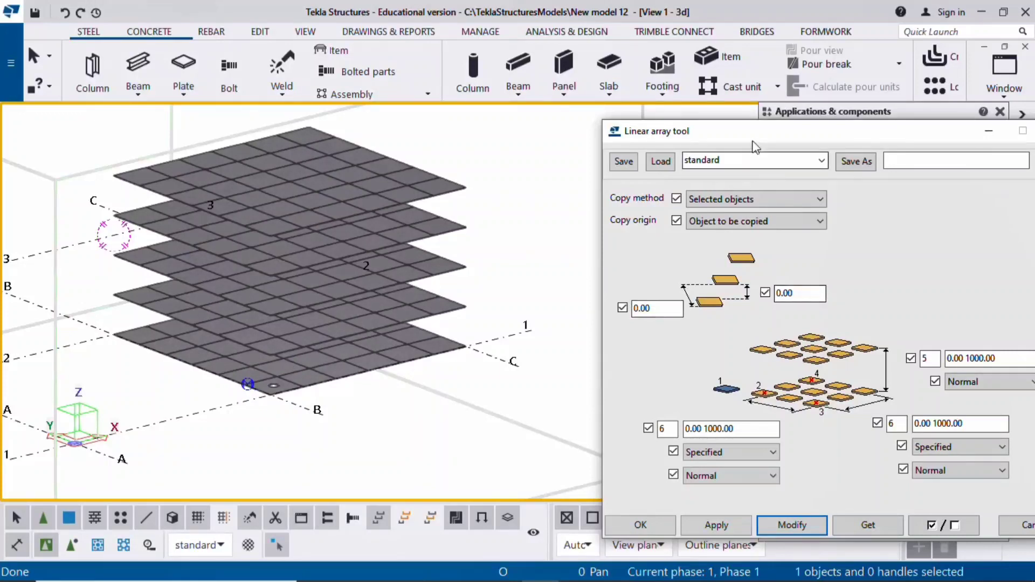
{"action": "left_click_drag", "start_coordinate": [752, 143], "coordinate": [651, 116]}
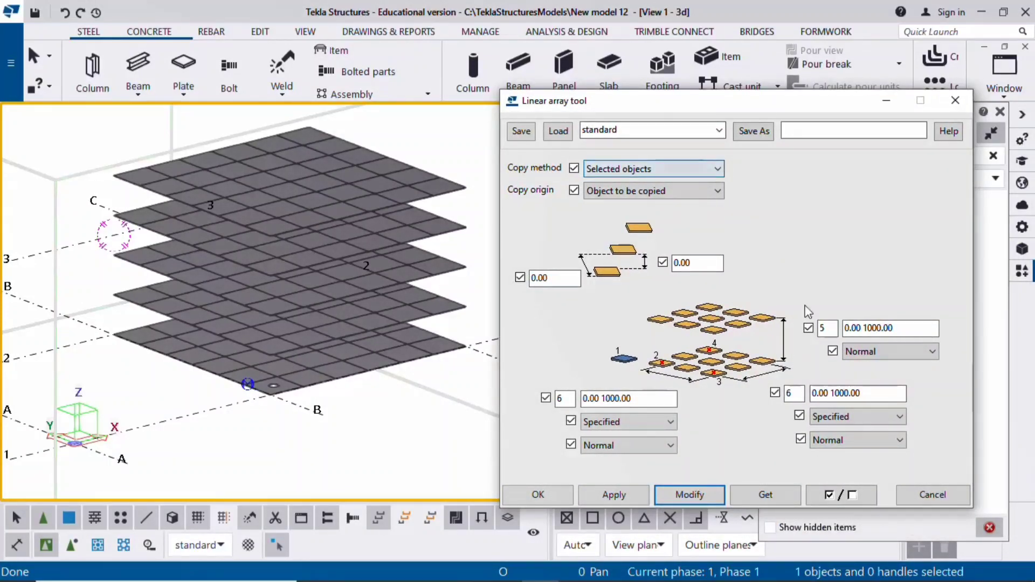
- Close the linear array settings and undo the array, leaving only the original plate with the hole
{"action": "left_click", "coordinate": [955, 101]}
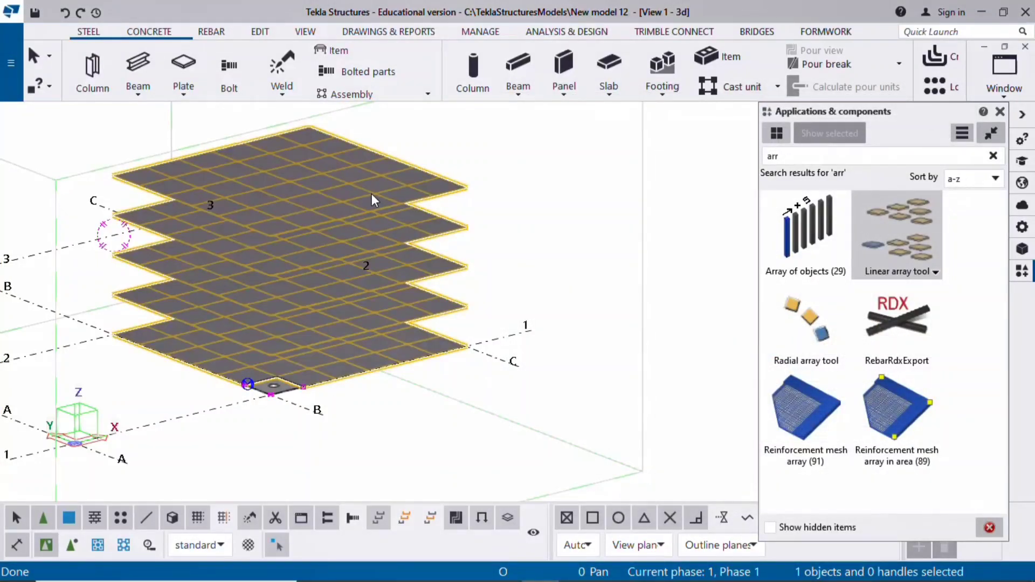
{"action": "key", "text": "ctrl+z"}
{"action": "middle_click_drag", "start_coordinate": [280, 254], "coordinate": [351, 296], "text": "ctrl"}
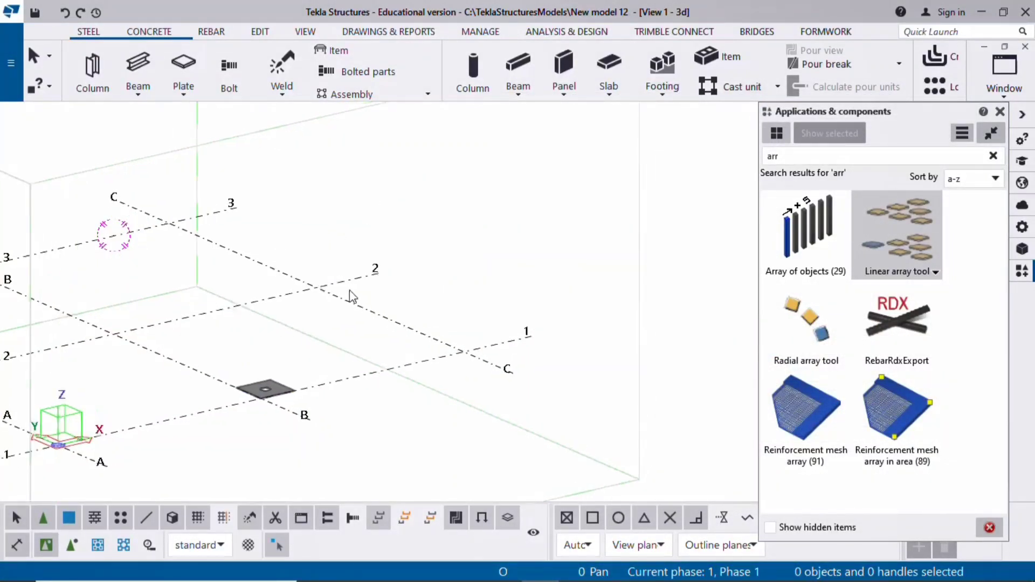
- Create a linear array of the plate with its origin at the grid B/1 corner, picking adjacent corners for the X and Y directions
{"action": "left_click", "coordinate": [903, 240]}
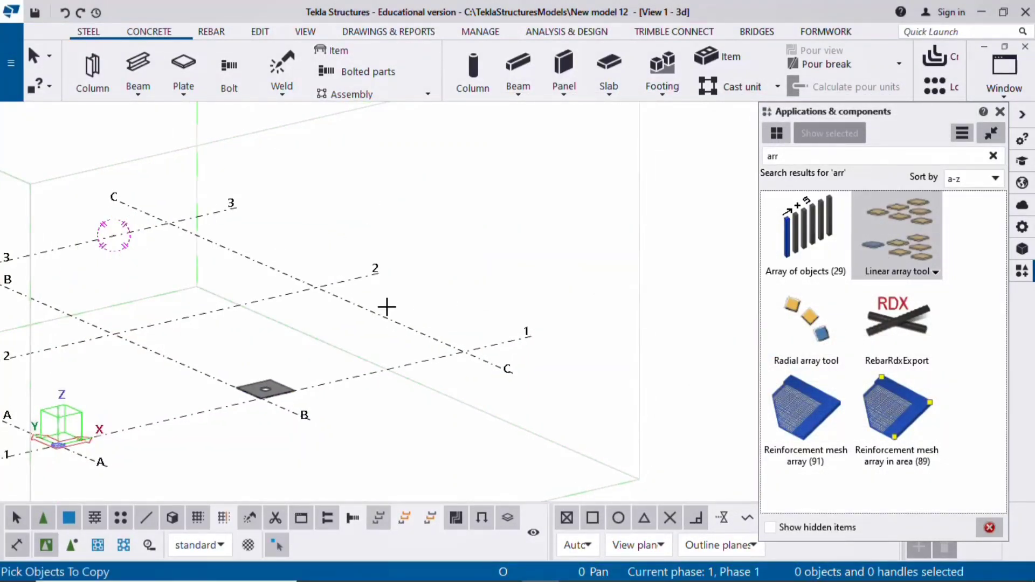
{"action": "scroll", "coordinate": [275, 398], "scroll_direction": "up", "scroll_amount": 5}
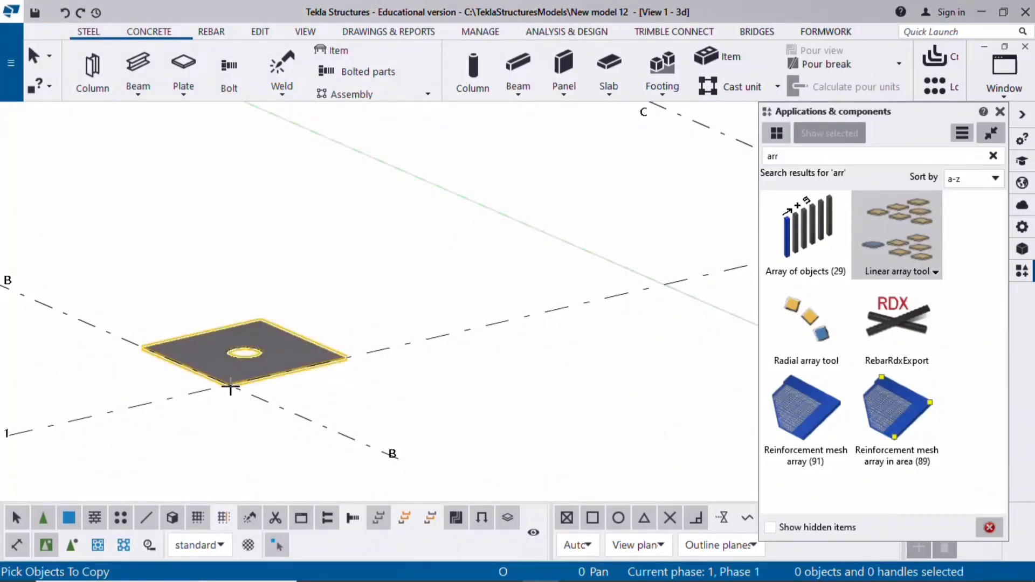
{"action": "scroll", "coordinate": [402, 276], "scroll_direction": "up", "scroll_amount": 1}
{"action": "middle_click", "coordinate": [402, 276]}
{"action": "left_click", "coordinate": [211, 396]}
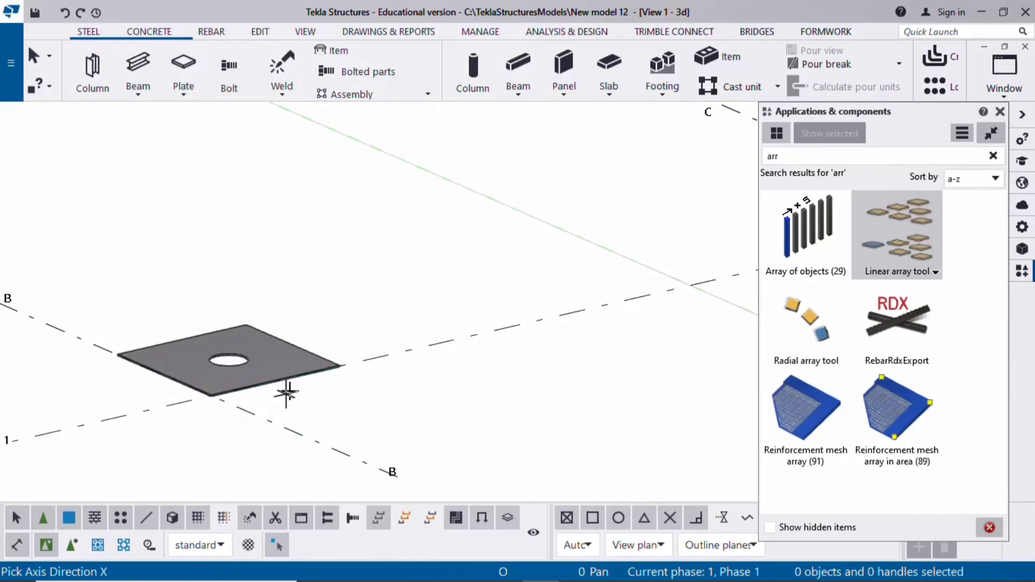
{"action": "left_click", "coordinate": [336, 366]}
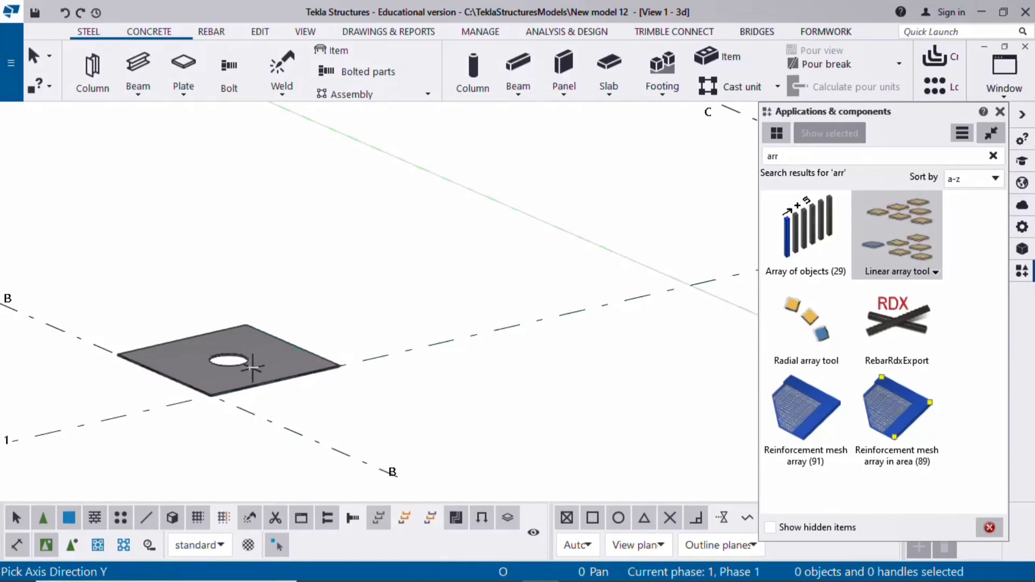
{"action": "left_click", "coordinate": [129, 357]}
{"action": "right_click", "coordinate": [237, 198]}
{"action": "left_click", "coordinate": [264, 203]}
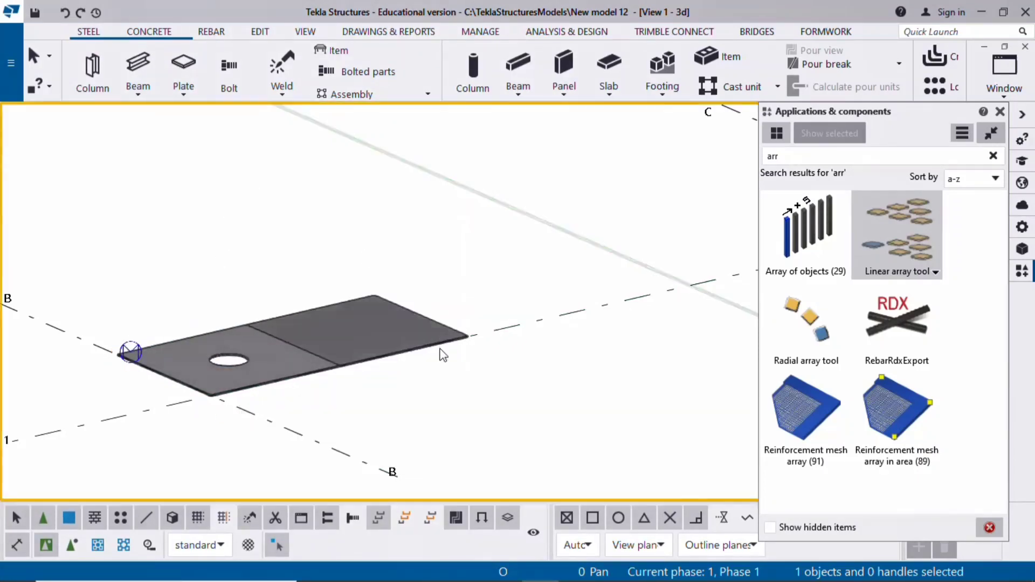
- Set the linear array's copy count in the X direction to 5 and modify the array
{"action": "double_click", "coordinate": [435, 319]}
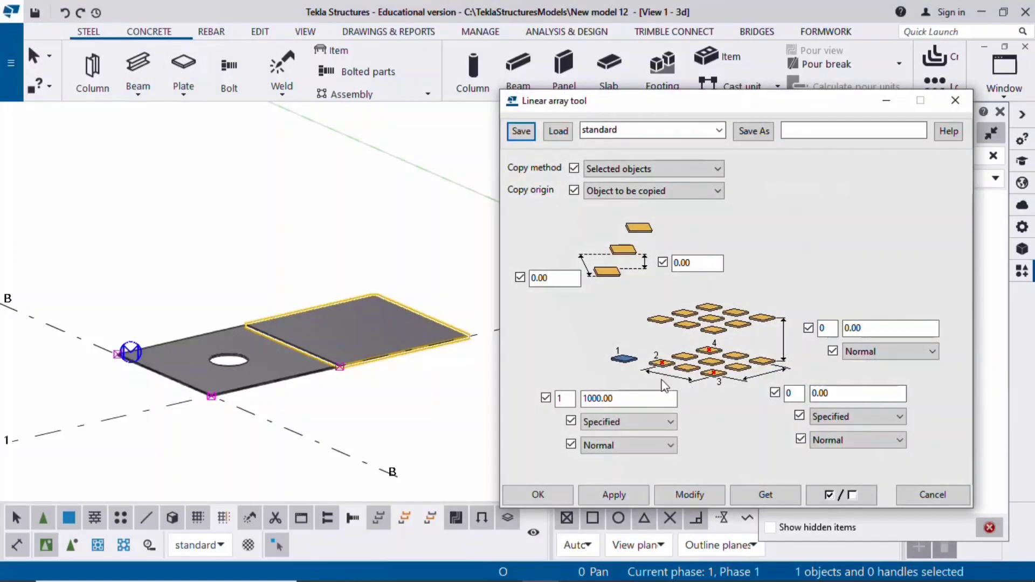
{"action": "double_click", "coordinate": [561, 397]}
{"action": "type", "text": "5"}
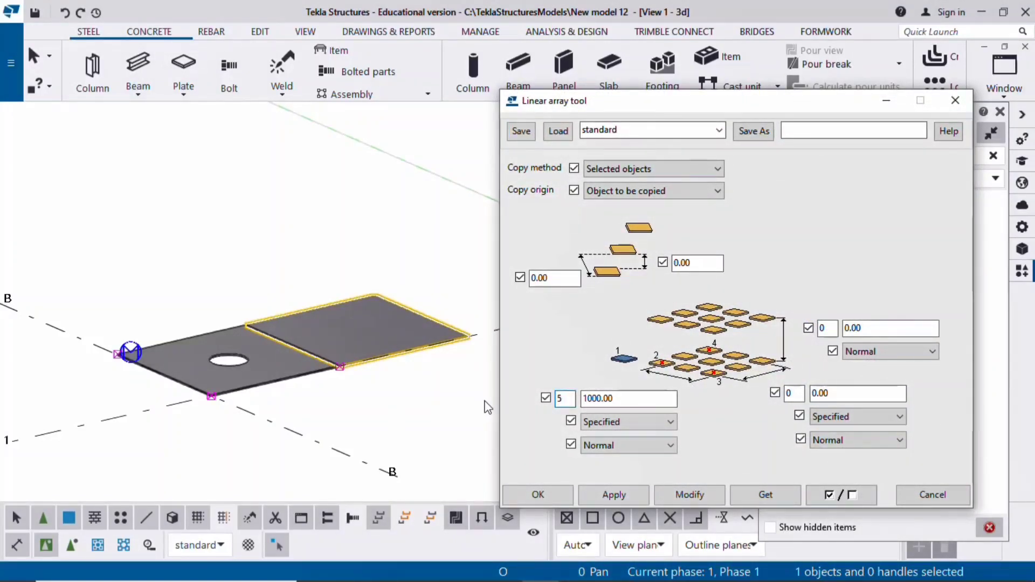
{"action": "left_click", "coordinate": [689, 494]}
{"action": "scroll", "coordinate": [261, 413], "scroll_direction": "down", "scroll_amount": 2}
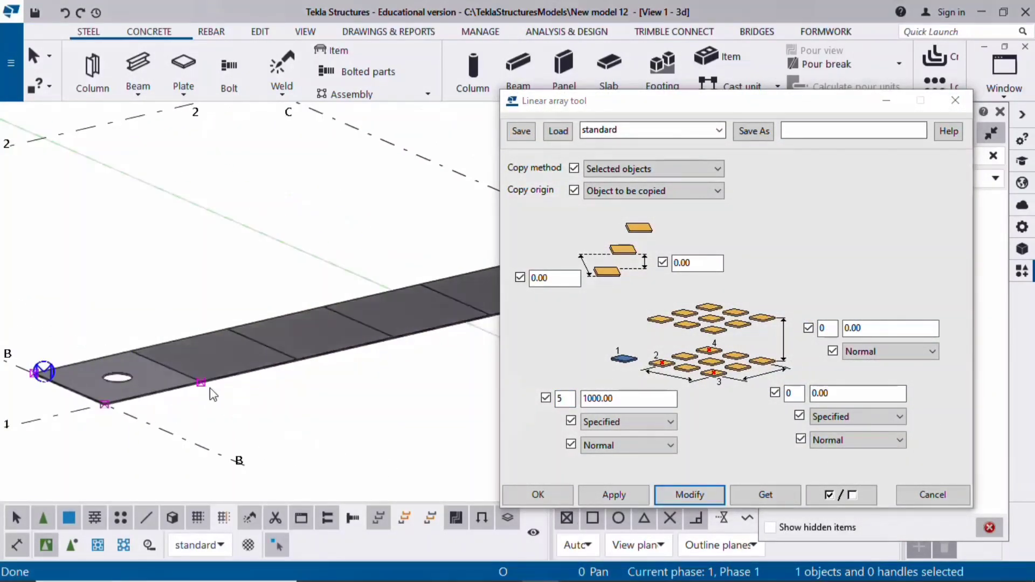
- Set the vertical offset between the array copies to 500 and modify the array
{"action": "double_click", "coordinate": [682, 262]}
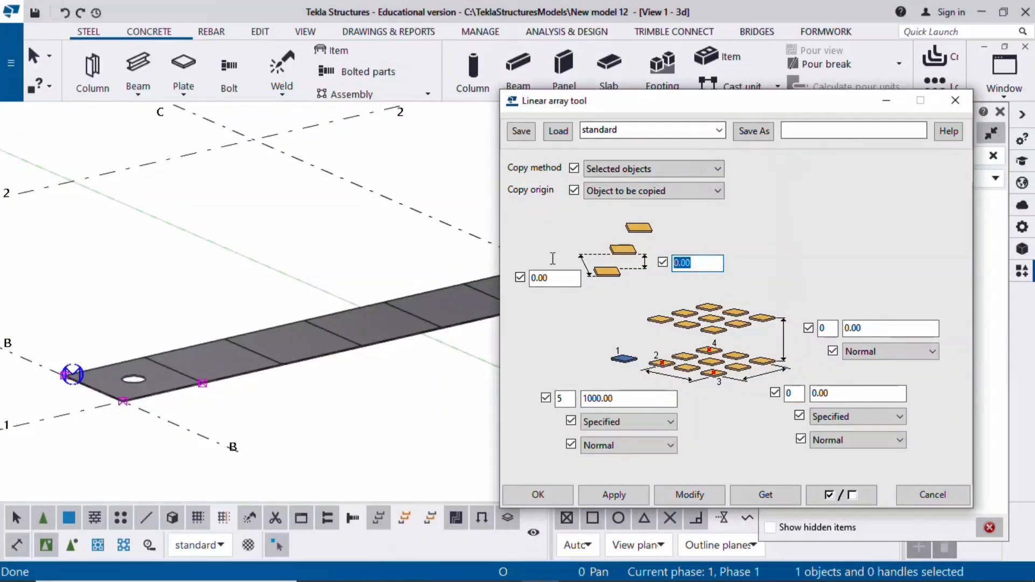
{"action": "scroll", "coordinate": [323, 350], "scroll_direction": "down", "scroll_amount": 2}
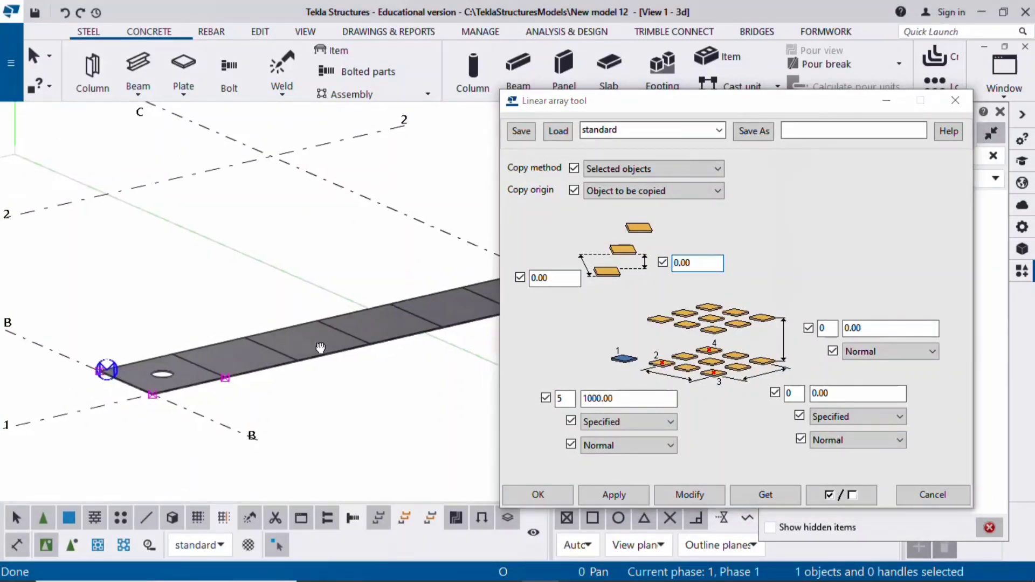
{"action": "left_click", "coordinate": [625, 261]}
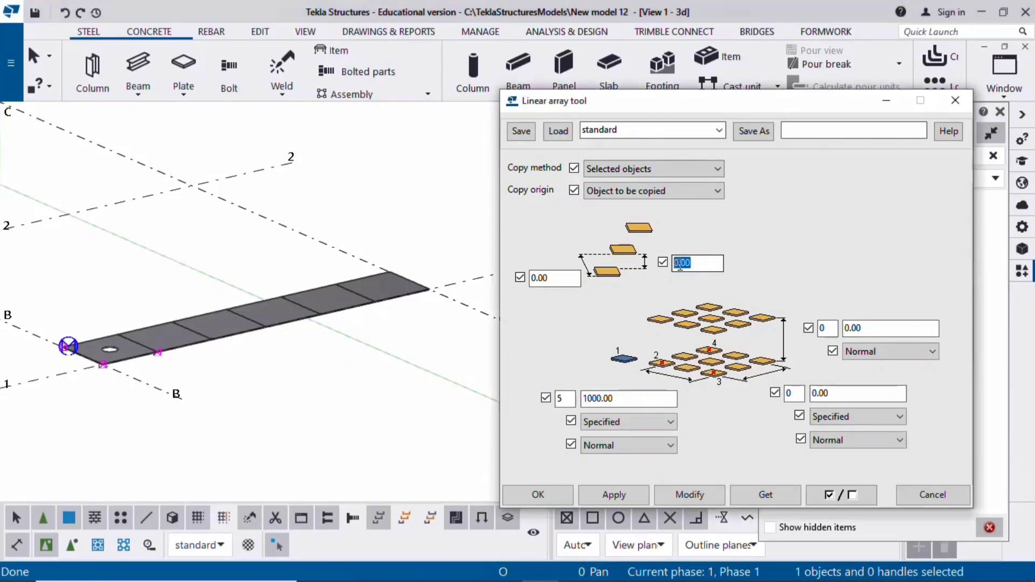
{"action": "type", "text": "500"}
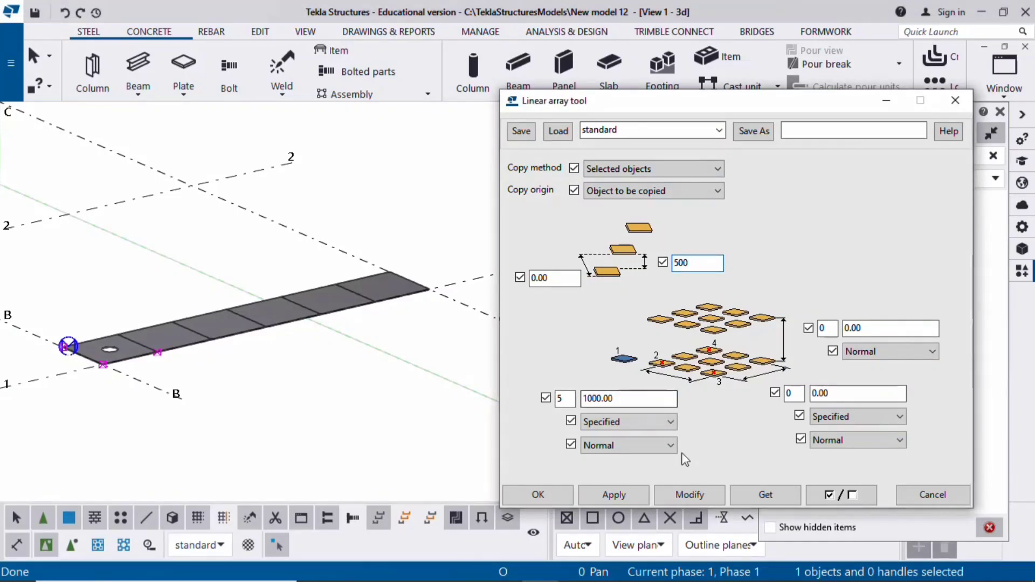
{"action": "left_click", "coordinate": [678, 496]}
{"action": "middle_click_drag", "start_coordinate": [353, 419], "coordinate": [299, 429], "text": "ctrl"}
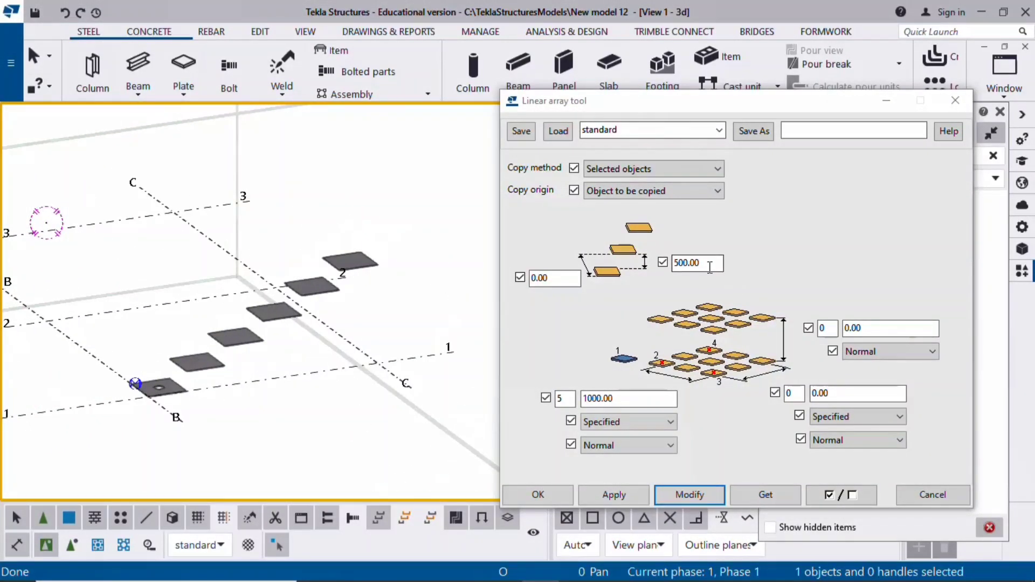
- Close the array settings and examine the stepped plates in elevation in View 2 - GRID @1
{"action": "left_click", "coordinate": [954, 101]}
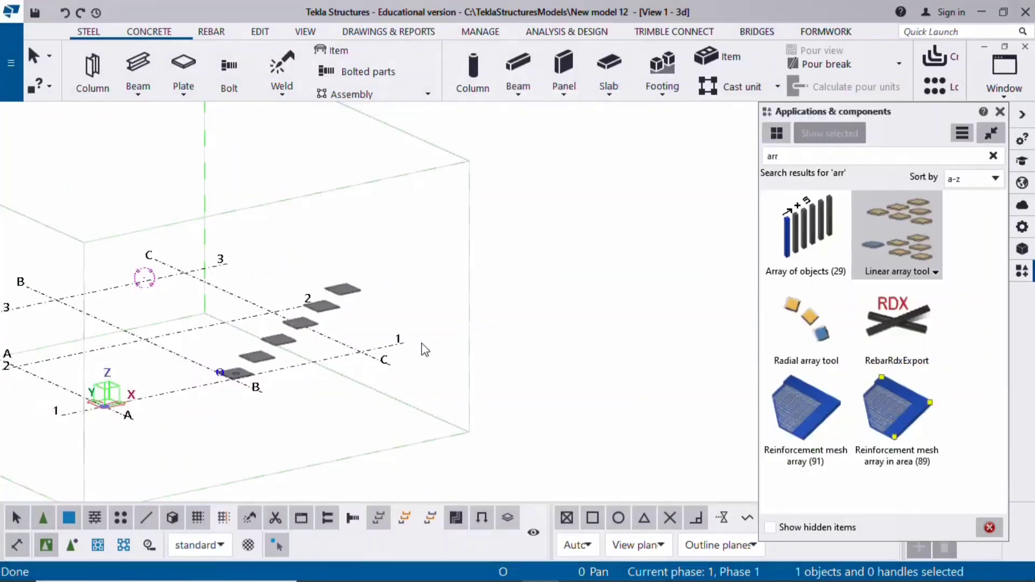
{"action": "scroll", "coordinate": [256, 353], "scroll_direction": "up", "scroll_amount": 4}
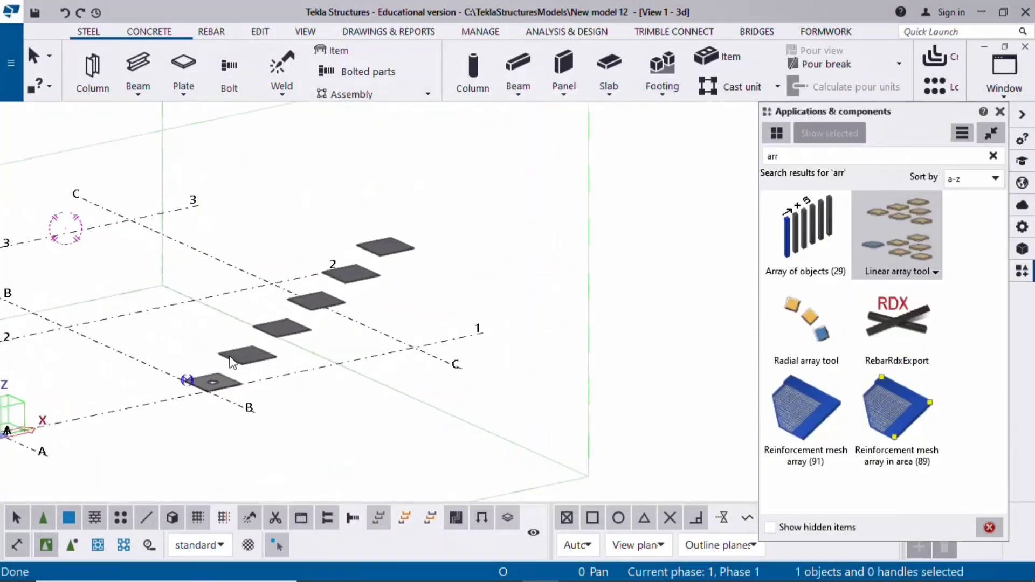
{"action": "left_click", "coordinate": [1004, 76]}
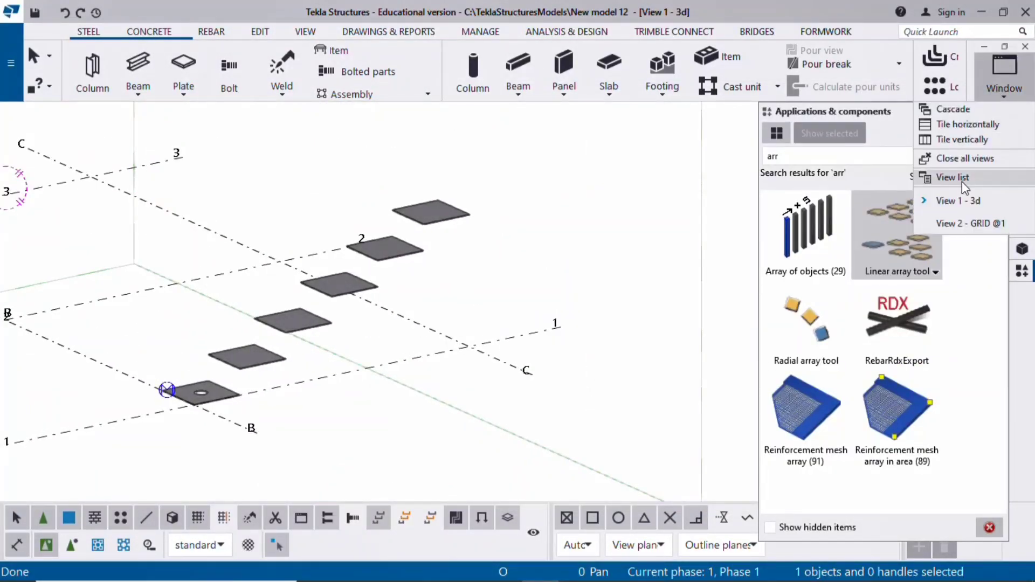
{"action": "left_click", "coordinate": [959, 219]}
{"action": "scroll", "coordinate": [265, 410], "scroll_direction": "up", "scroll_amount": 1}
{"action": "middle_click_drag", "start_coordinate": [221, 414], "coordinate": [322, 424]}
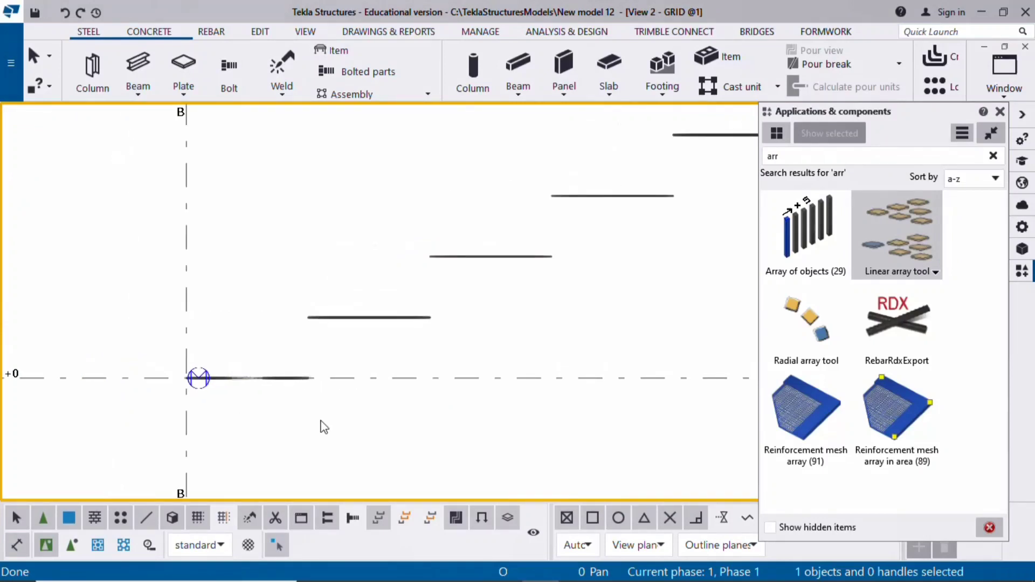
{"action": "scroll", "coordinate": [322, 415], "scroll_direction": "up", "scroll_amount": 2}
{"action": "middle_click_drag", "start_coordinate": [299, 329], "coordinate": [370, 397]}
{"action": "scroll", "coordinate": [370, 397], "scroll_direction": "down", "scroll_amount": 1}
{"action": "middle_click_drag", "start_coordinate": [513, 253], "coordinate": [711, 268]}
{"action": "scroll", "coordinate": [615, 282], "scroll_direction": "down", "scroll_amount": 1}
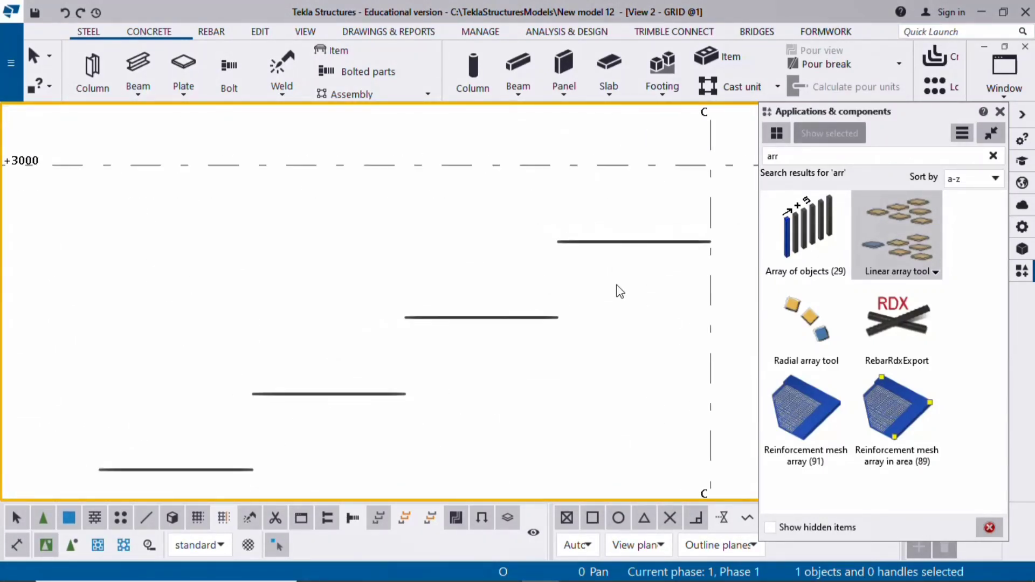
{"action": "middle_click_drag", "start_coordinate": [538, 326], "coordinate": [374, 334]}
{"action": "scroll", "coordinate": [581, 335], "scroll_direction": "down", "scroll_amount": 2}
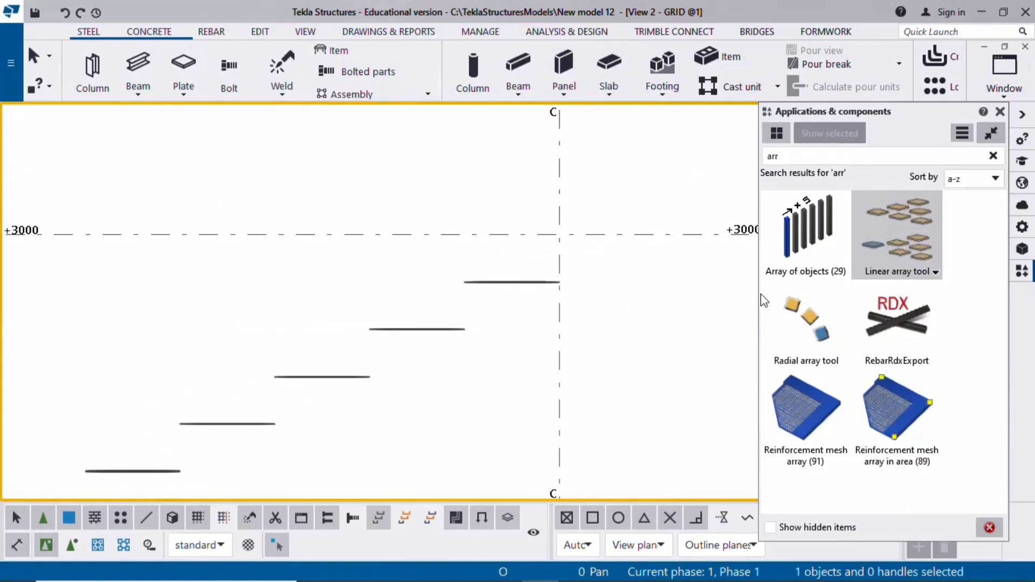
- Set the vertical offset between the array copies to 1000 and modify the array
{"action": "double_click", "coordinate": [502, 281]}
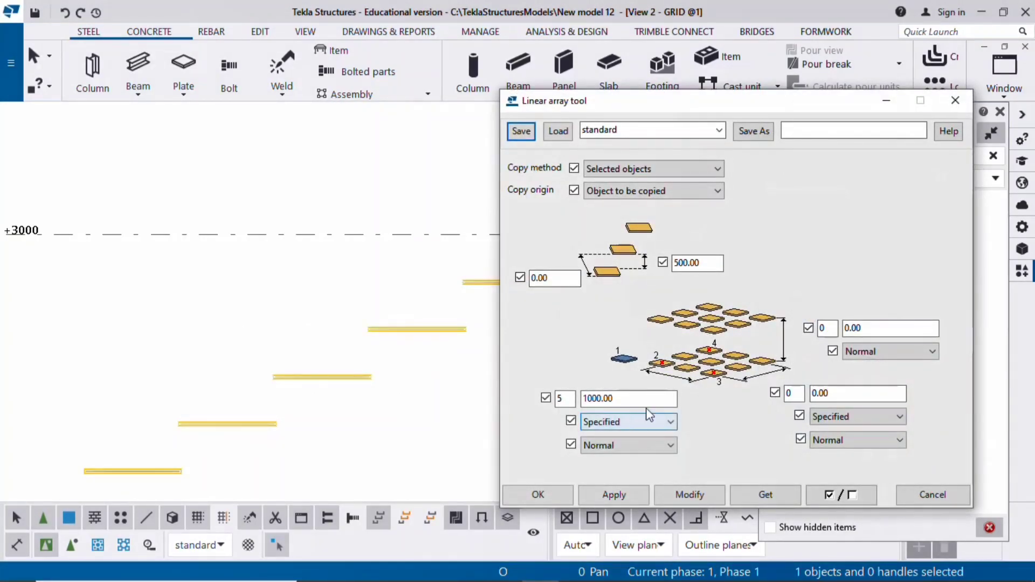
{"action": "double_click", "coordinate": [669, 263]}
{"action": "type", "text": "10"}
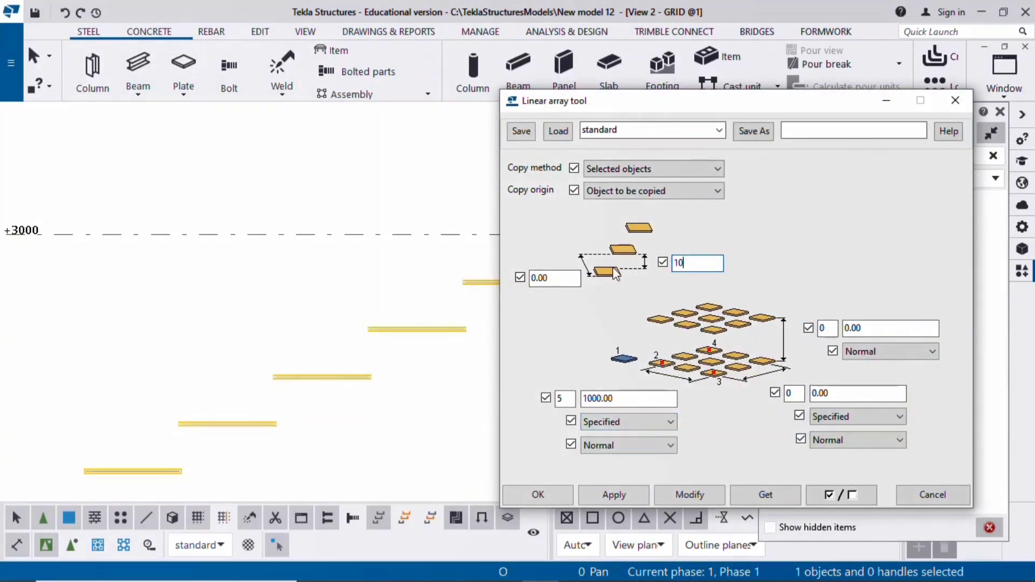
{"action": "type", "text": "00"}
{"action": "left_click", "coordinate": [673, 498]}
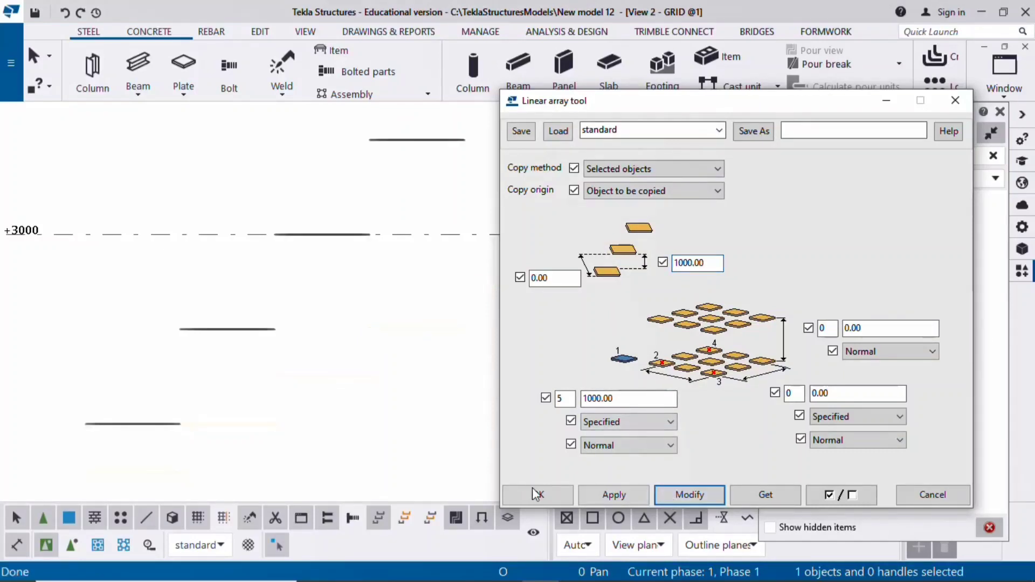
- Examine the height steps between the plates in elevation, close the array settings and return to View 1 - 3d
{"action": "scroll", "coordinate": [252, 479], "scroll_direction": "up", "scroll_amount": 10}
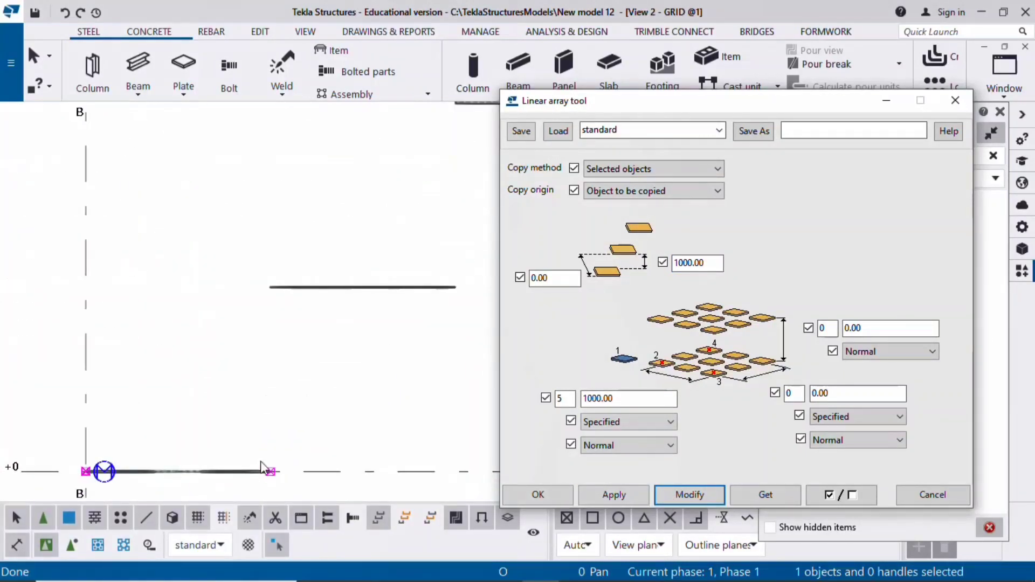
{"action": "scroll", "coordinate": [273, 487], "scroll_direction": "up", "scroll_amount": 2}
{"action": "middle_click_drag", "start_coordinate": [293, 286], "coordinate": [266, 408]}
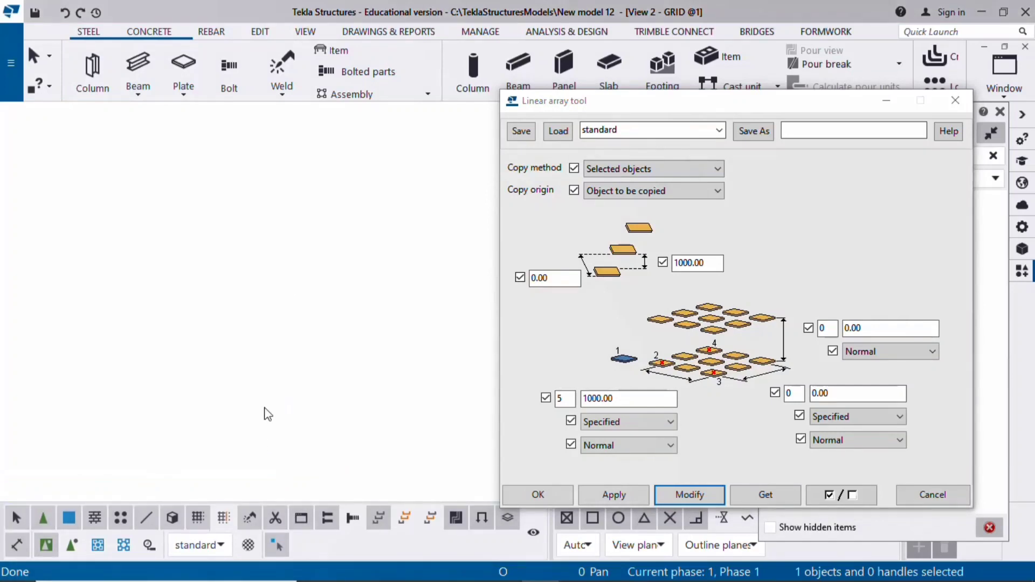
{"action": "scroll", "coordinate": [275, 289], "scroll_direction": "down", "scroll_amount": 6}
{"action": "middle_click_drag", "start_coordinate": [262, 145], "coordinate": [265, 230], "text": "ctrl"}
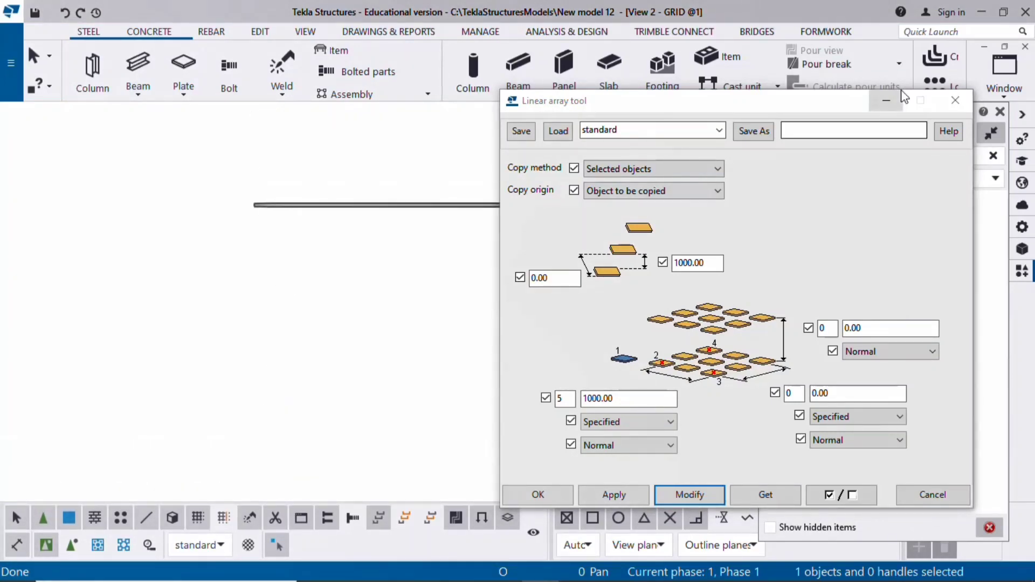
{"action": "left_click", "coordinate": [954, 100]}
{"action": "left_click", "coordinate": [999, 100]}
{"action": "left_click", "coordinate": [960, 201]}
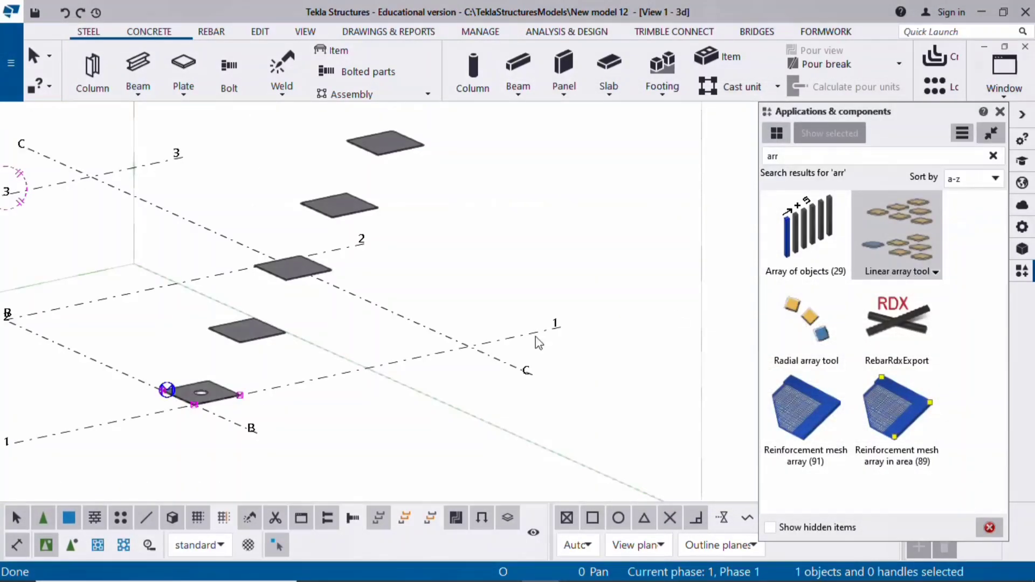
{"action": "middle_click_drag", "start_coordinate": [535, 336], "coordinate": [387, 293], "text": "ctrl"}
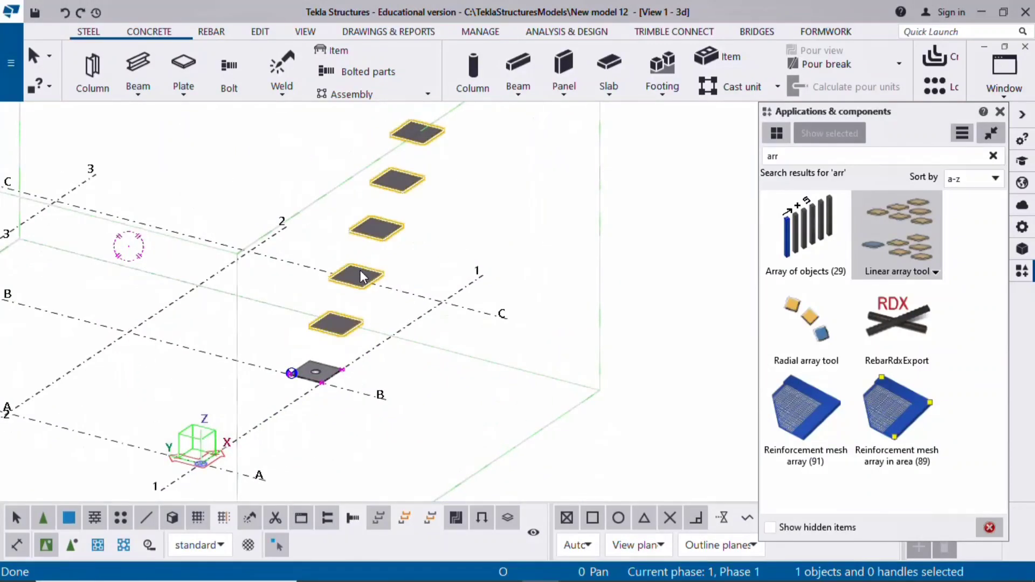
- Reset the array's vertical offset to 0.00, set its sideways offset to 500 and modify the array
{"action": "double_click", "coordinate": [405, 186]}
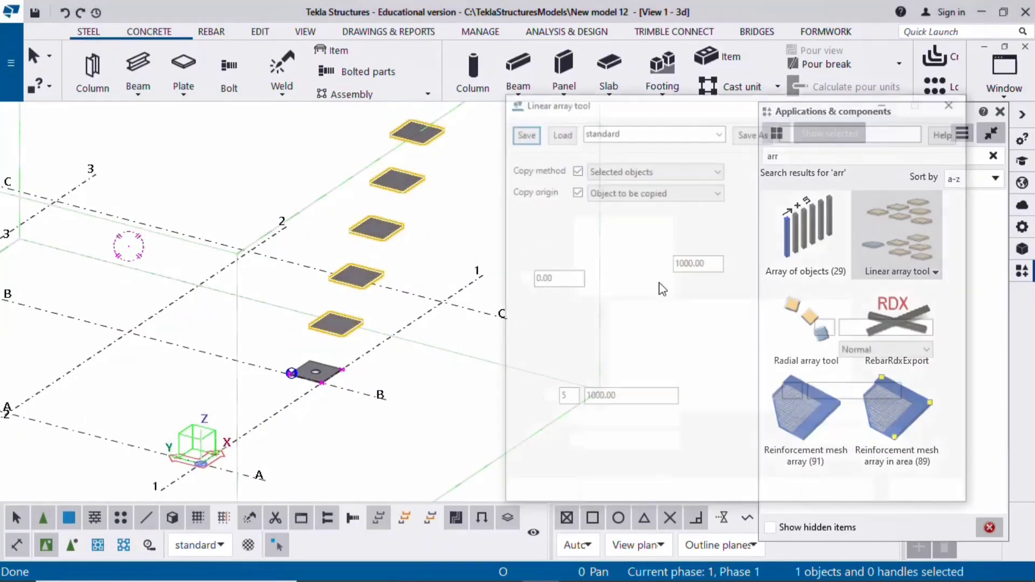
{"action": "left_click_drag", "start_coordinate": [710, 263], "coordinate": [473, 258]}
{"action": "type", "text": "0."}
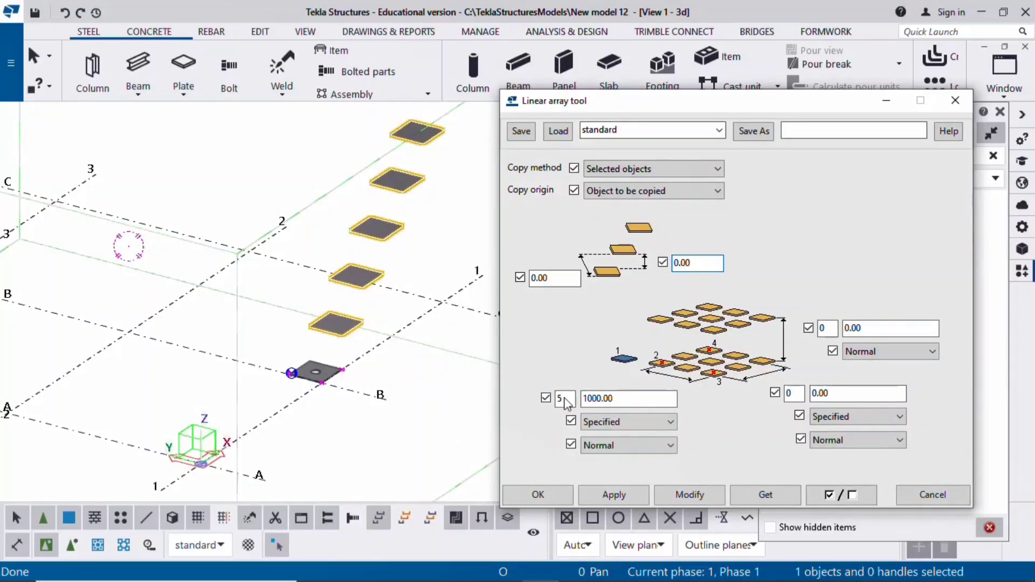
{"action": "left_click", "coordinate": [570, 284]}
{"action": "scroll", "coordinate": [295, 351], "scroll_direction": "up", "scroll_amount": 1}
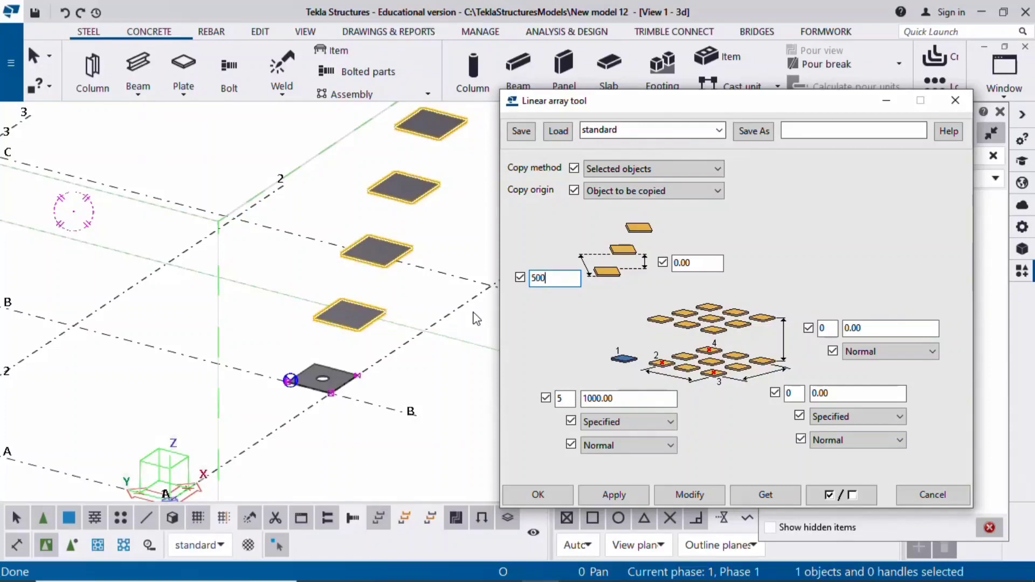
{"action": "left_click", "coordinate": [684, 497]}
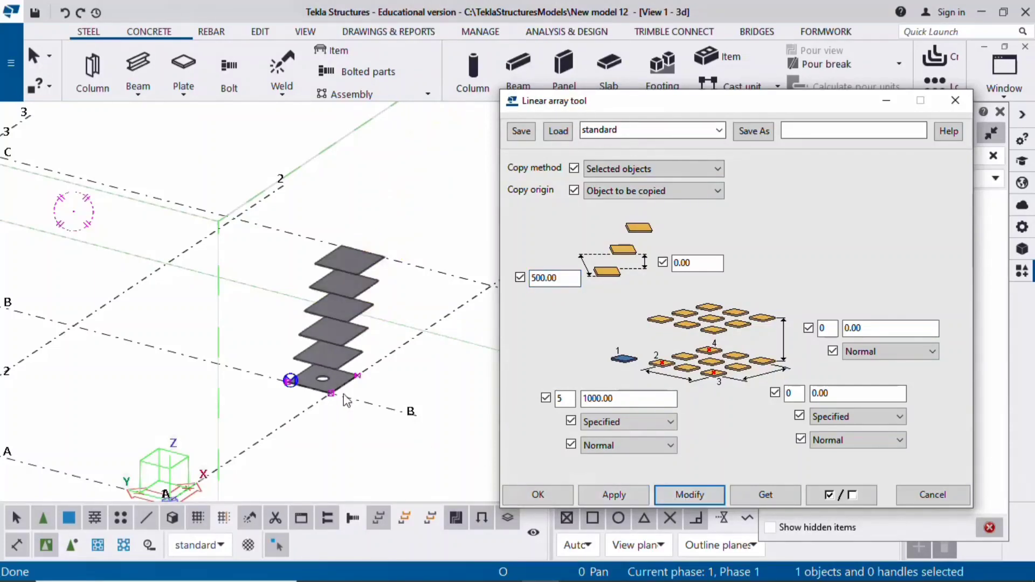
- Reopen the plate array's settings, set its sideways offset to 0 and modify the array
{"action": "middle_click_drag", "start_coordinate": [331, 436], "coordinate": [327, 358], "text": "ctrl"}
{"action": "key", "text": "ctrl+p"}
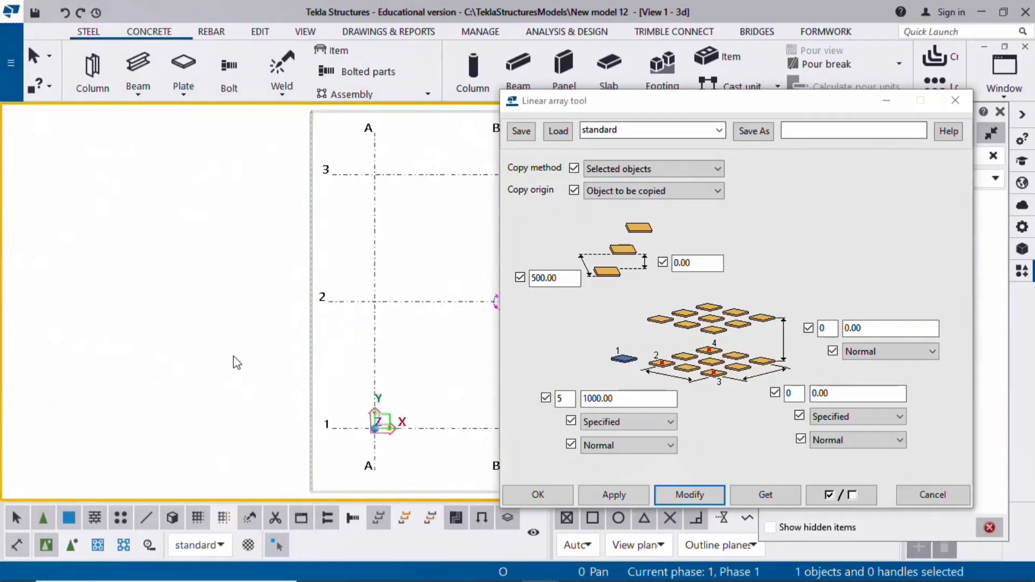
{"action": "scroll", "coordinate": [267, 415], "scroll_direction": "up", "scroll_amount": 8}
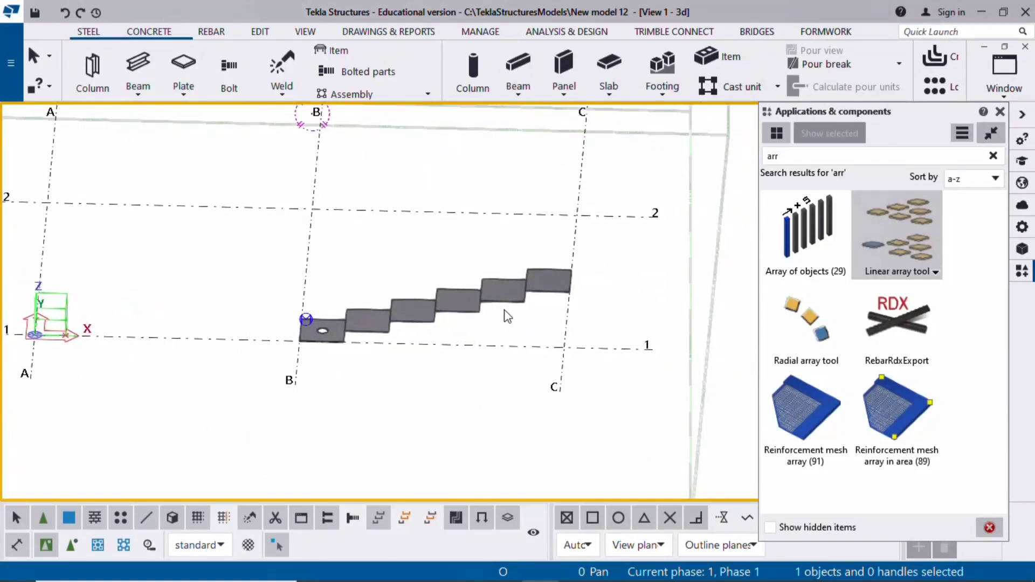
{"action": "double_click", "coordinate": [502, 302]}
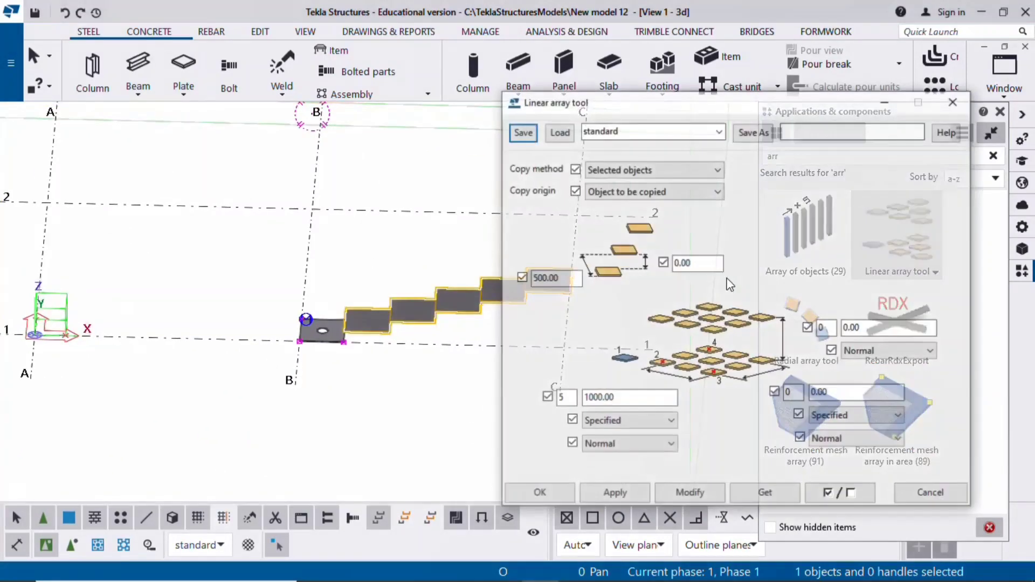
{"action": "left_click_drag", "start_coordinate": [570, 278], "coordinate": [370, 283]}
{"action": "type", "text": "0"}
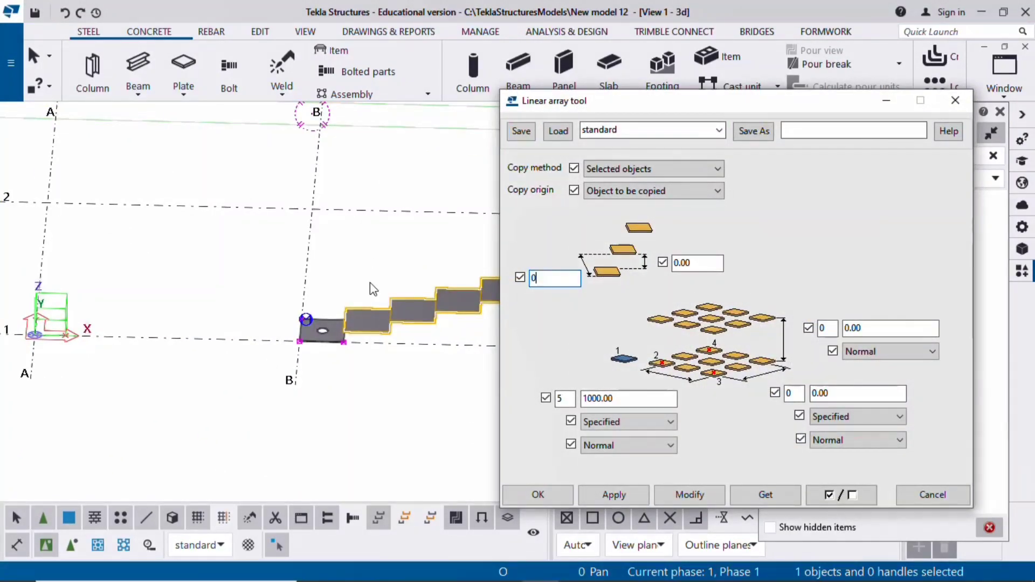
{"action": "left_click", "coordinate": [681, 494]}
- Set the array's copy origin to Origin point and modify the array
{"action": "middle_click_drag", "start_coordinate": [389, 383], "coordinate": [317, 390]}
{"action": "scroll", "coordinate": [291, 355], "scroll_direction": "up", "scroll_amount": 1}
{"action": "middle_click_drag", "start_coordinate": [283, 358], "coordinate": [157, 429]}
{"action": "scroll", "coordinate": [251, 287], "scroll_direction": "up", "scroll_amount": 2}
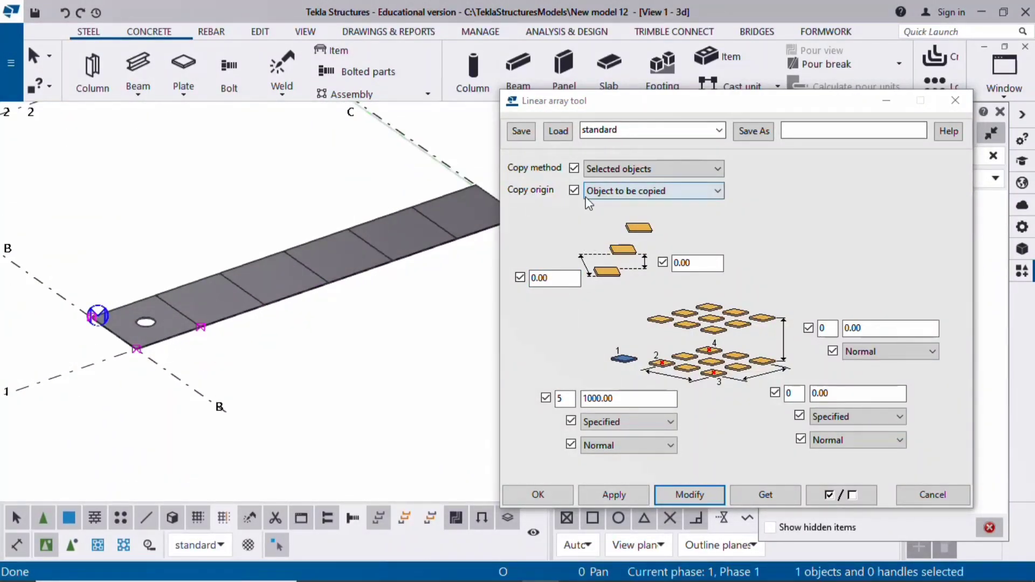
{"action": "left_click", "coordinate": [604, 195]}
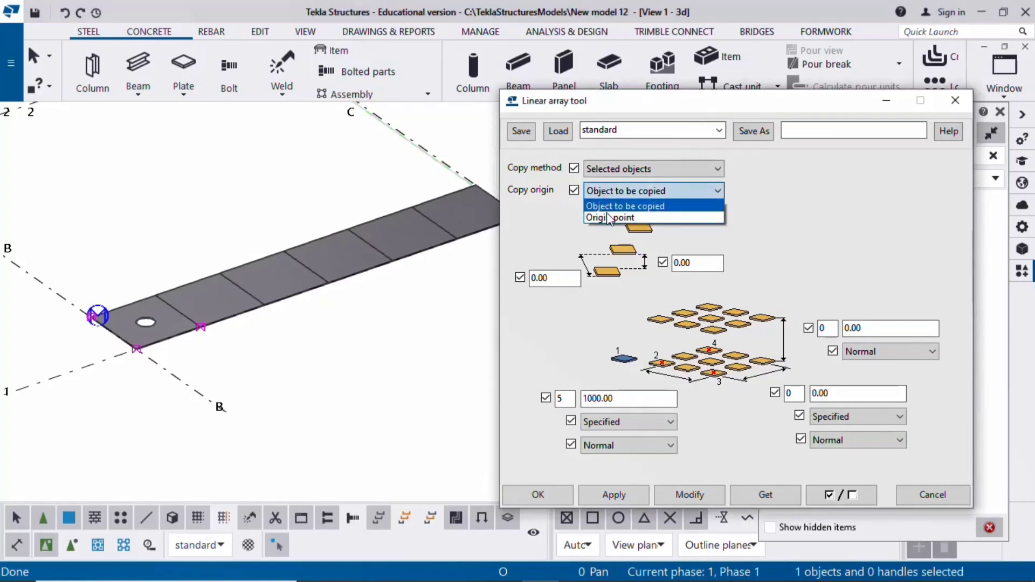
{"action": "left_click", "coordinate": [608, 214]}
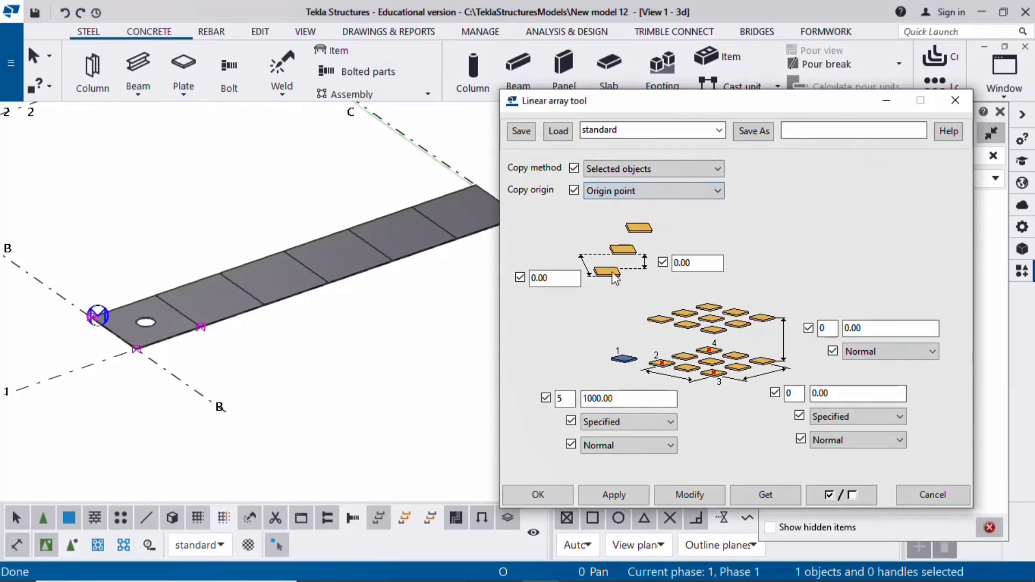
{"action": "left_click", "coordinate": [684, 493]}
- Set the spacing of the five array copies to 0.00 1000.00 and modify the array
{"action": "scroll", "coordinate": [175, 348], "scroll_direction": "up", "scroll_amount": 3}
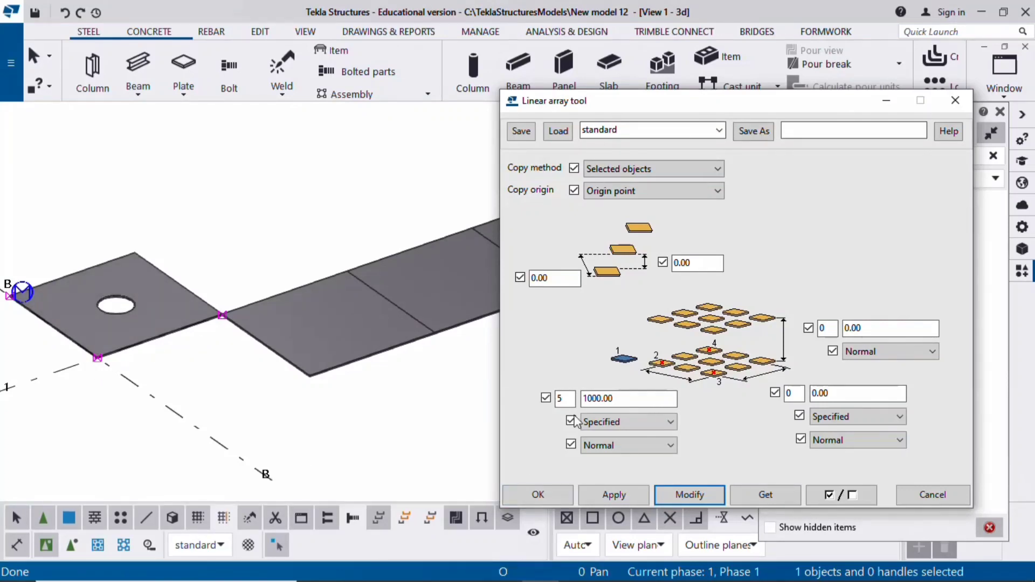
{"action": "left_click", "coordinate": [584, 399]}
{"action": "type", "text": "0.0"}
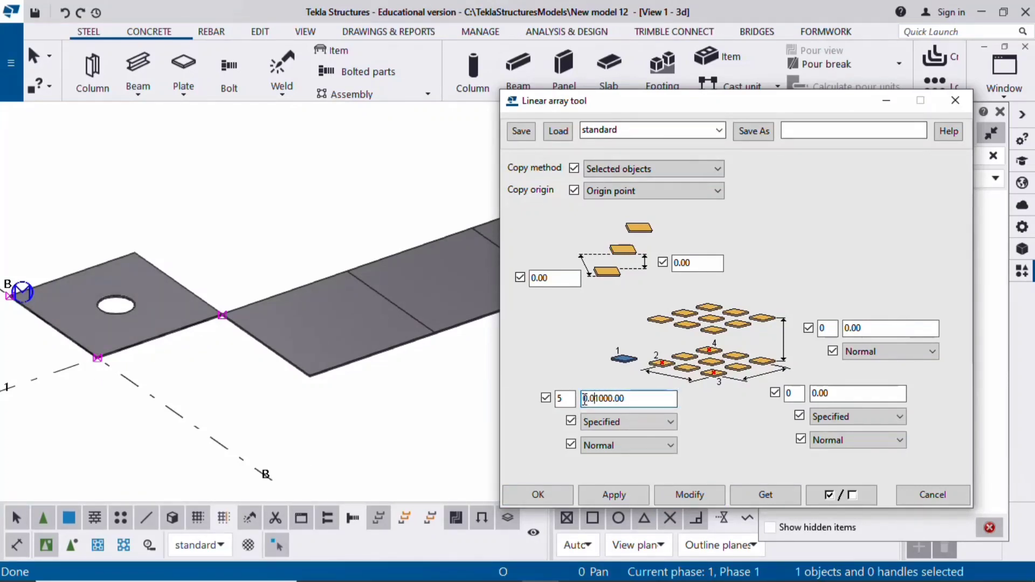
{"action": "type", "text": "0"}
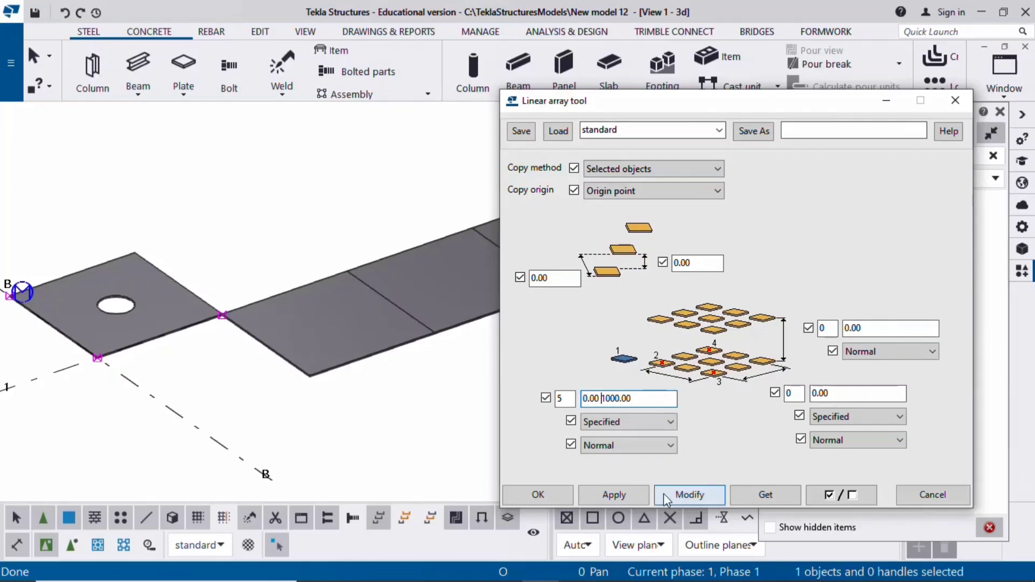
{"action": "left_click", "coordinate": [682, 493]}
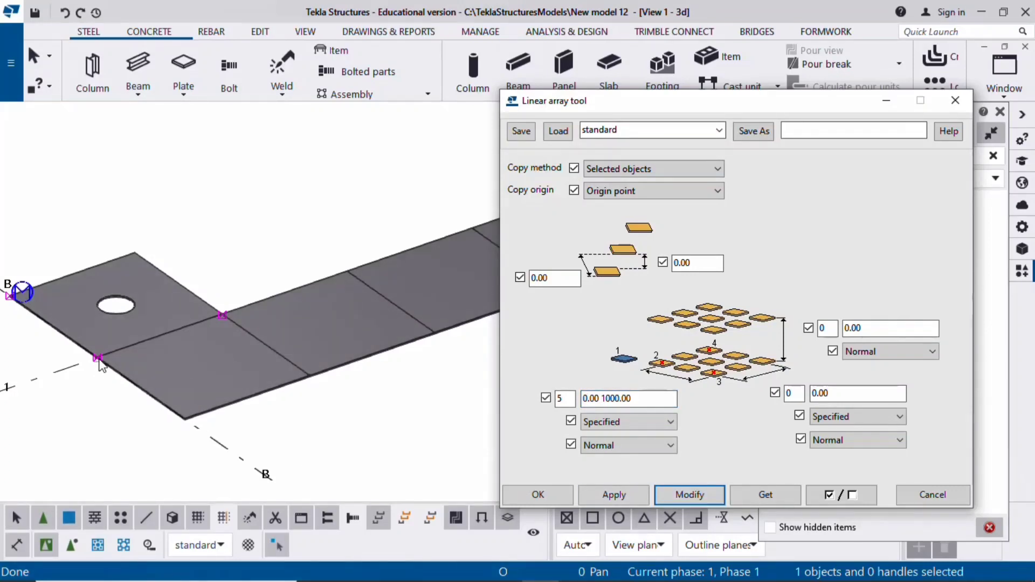
- Set the array's copy origin back to Object to be copied and modify the array
{"action": "scroll", "coordinate": [101, 366], "scroll_direction": "down", "scroll_amount": 3}
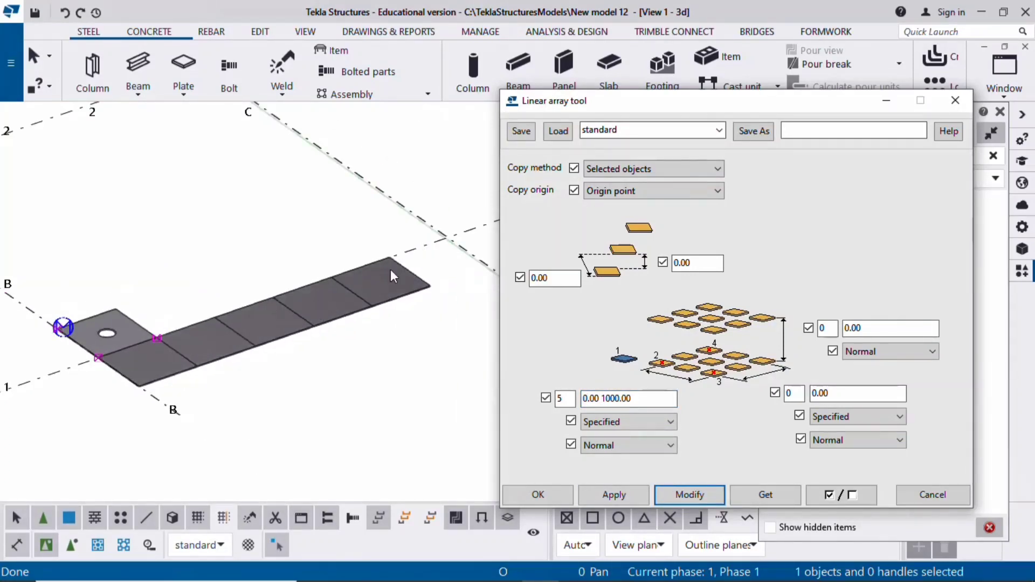
{"action": "left_click", "coordinate": [646, 191]}
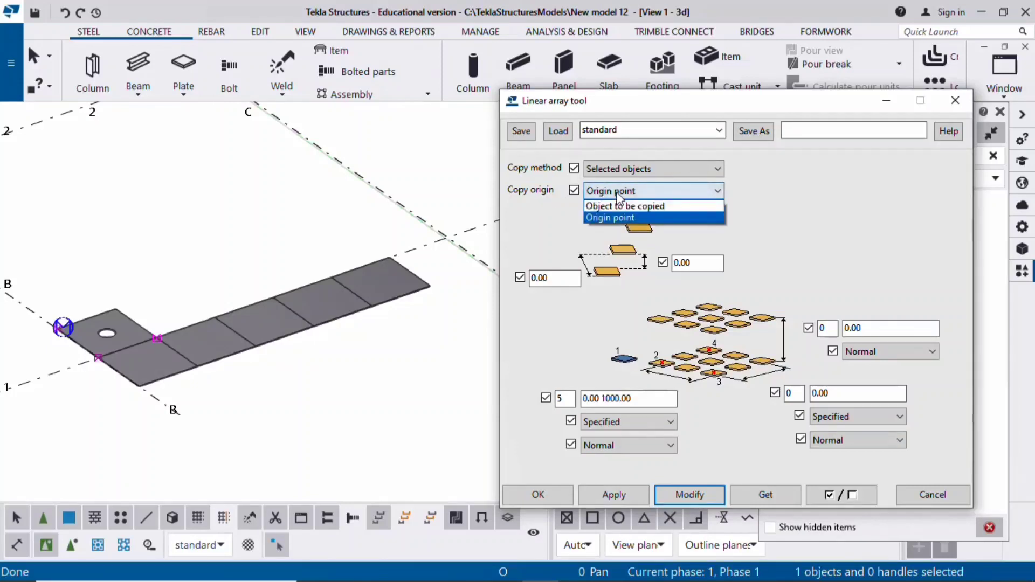
{"action": "left_click", "coordinate": [615, 201]}
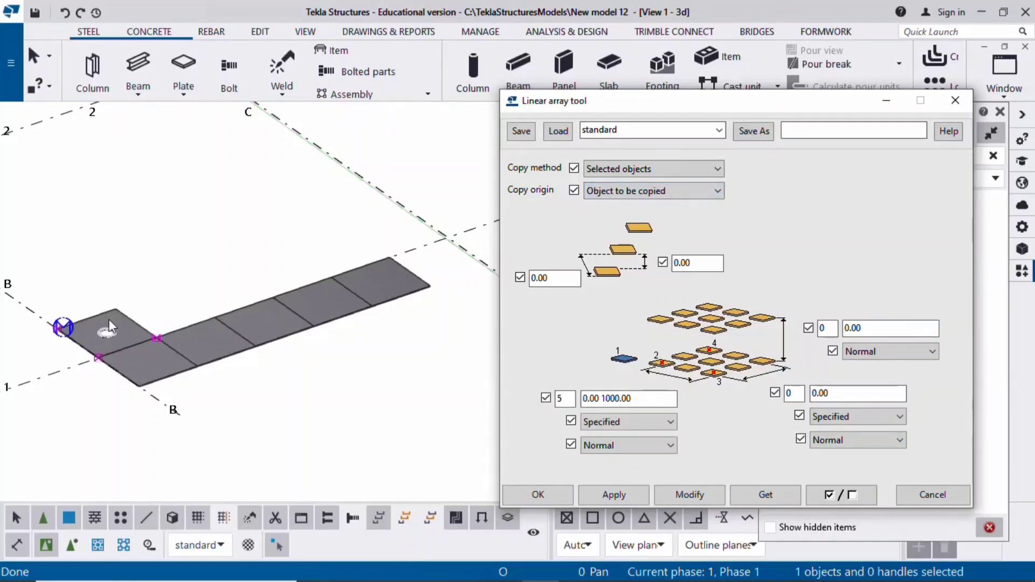
{"action": "left_click", "coordinate": [688, 494]}
- Fit the work area to the entire model and move the array settings dialog slightly aside
{"action": "right_click", "coordinate": [298, 346]}
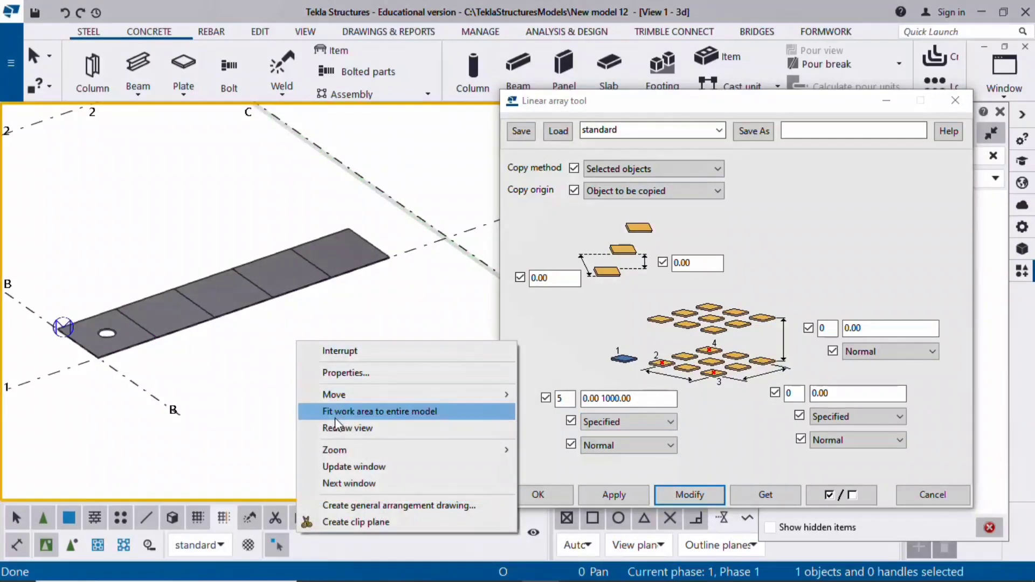
{"action": "left_click", "coordinate": [345, 411]}
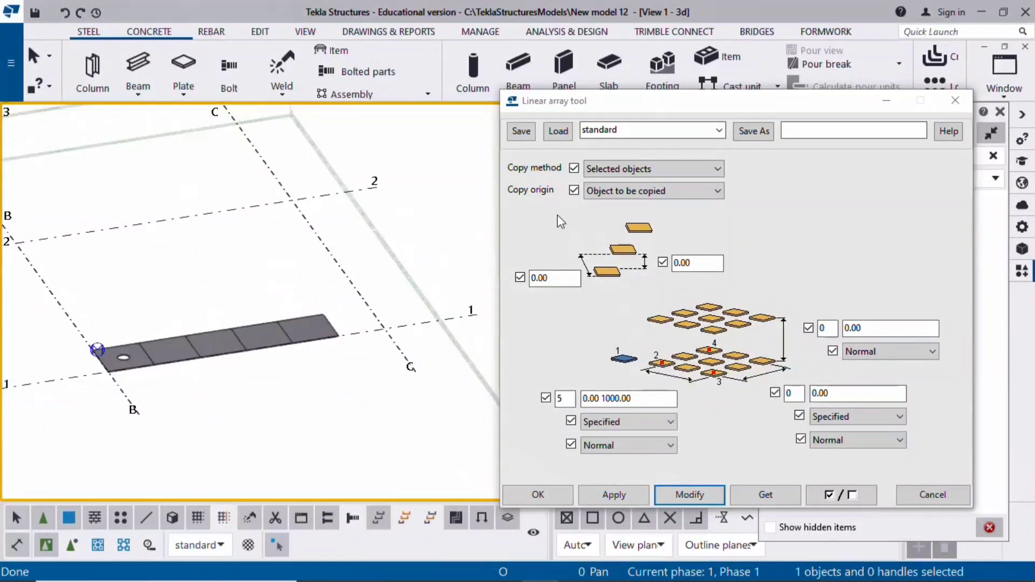
{"action": "left_click_drag", "start_coordinate": [577, 105], "coordinate": [568, 79]}
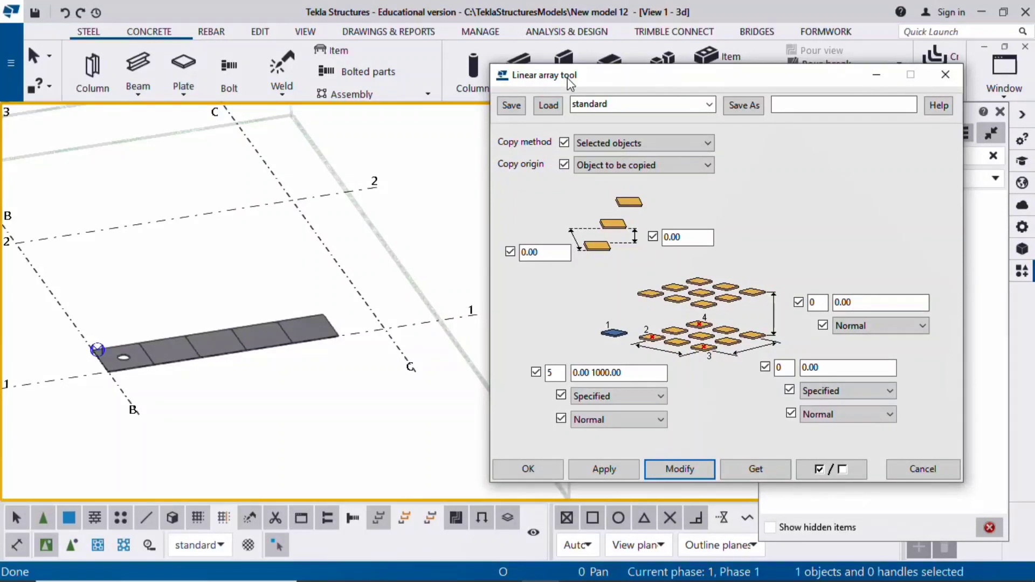